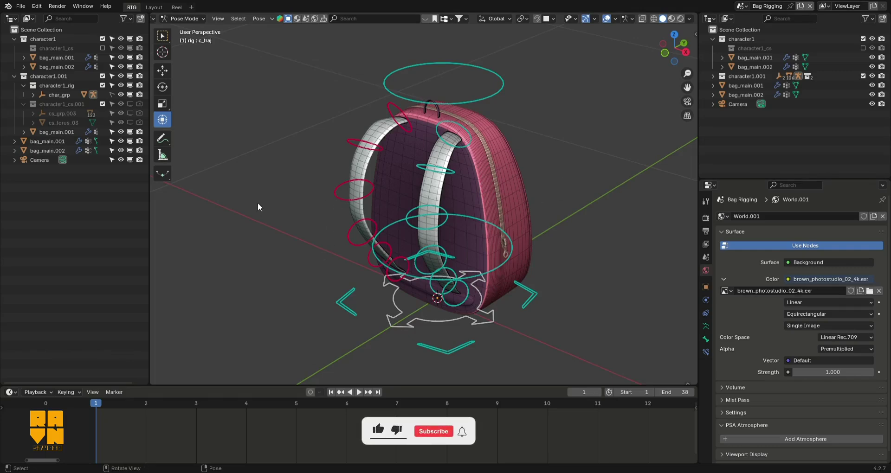
Pull the bendy bone controllers along the .l strap outward from the bag to test how the straps deform.
{"action": "middle_click_drag", "start_coordinate": [258, 203], "coordinate": [412, 212]}
{"action": "left_click", "coordinate": [462, 169]}
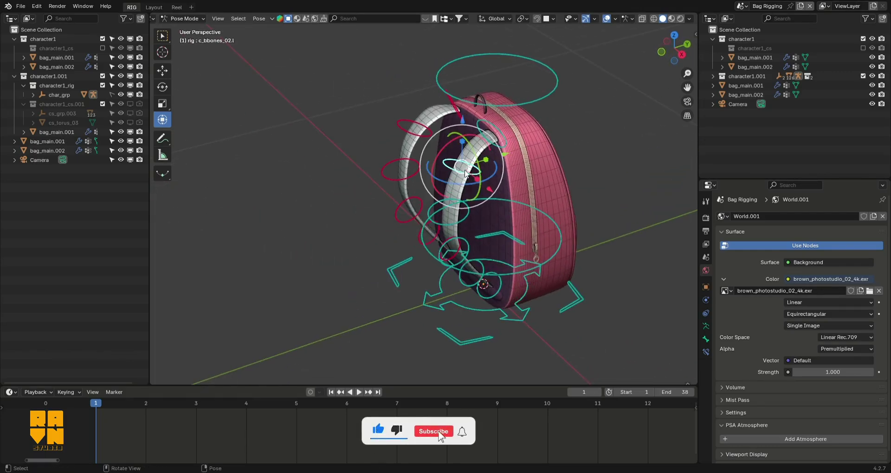
{"action": "left_click_drag", "start_coordinate": [505, 154], "coordinate": [484, 162]}
{"action": "left_click", "coordinate": [465, 207]}
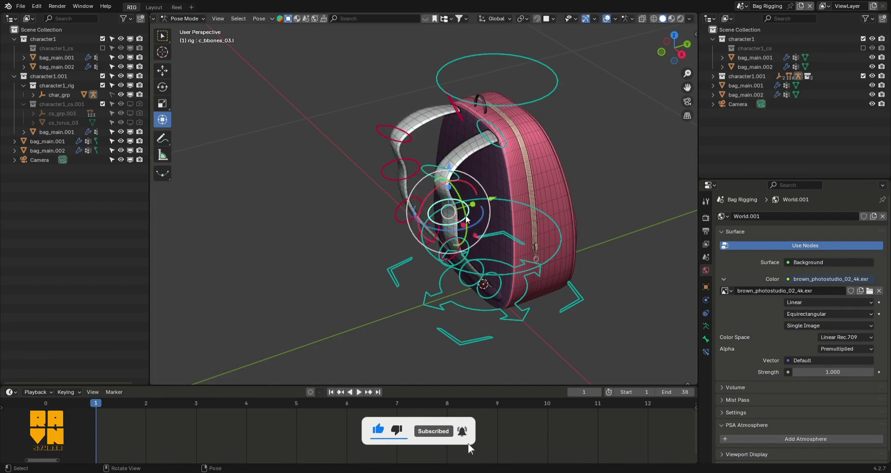
{"action": "left_click_drag", "start_coordinate": [491, 200], "coordinate": [456, 211]}
{"action": "middle_click_drag", "start_coordinate": [466, 235], "coordinate": [433, 220]}
{"action": "left_click", "coordinate": [438, 226]}
{"action": "left_click_drag", "start_coordinate": [495, 195], "coordinate": [455, 196]}
{"action": "left_click", "coordinate": [465, 233]}
{"action": "left_click_drag", "start_coordinate": [517, 224], "coordinate": [476, 224]}
Pose the bag with the large ring controller above its top to test the body deformation.
{"action": "middle_click_drag", "start_coordinate": [469, 183], "coordinate": [458, 216]}
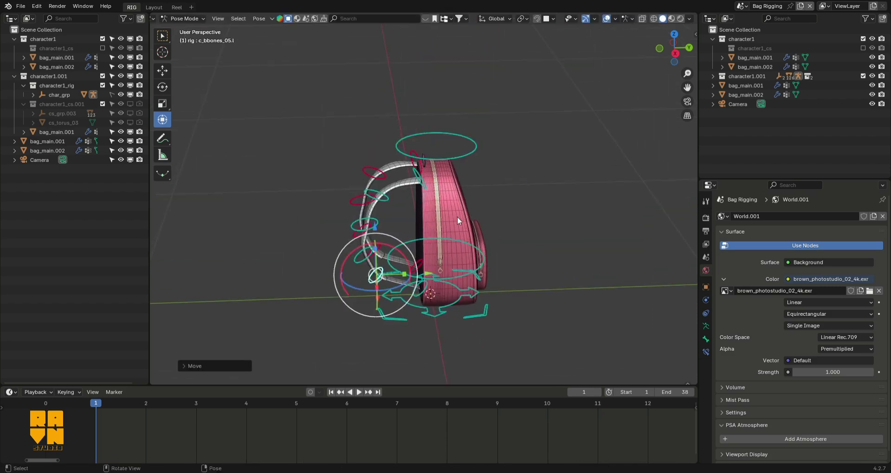
{"action": "left_click", "coordinate": [464, 152]}
{"action": "left_click_drag", "start_coordinate": [475, 202], "coordinate": [439, 127]}
{"action": "key", "text": "q"}
{"action": "left_click", "coordinate": [476, 172]}
{"action": "middle_click_drag", "start_coordinate": [476, 171], "coordinate": [453, 201]}
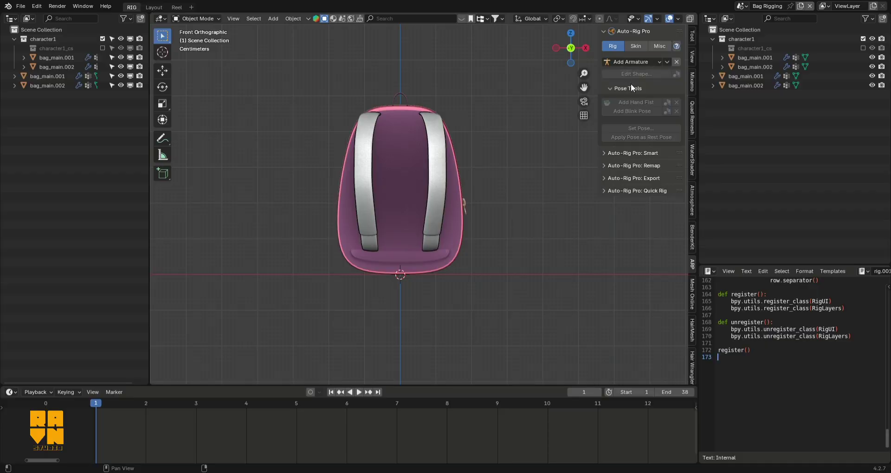
Add an Empty Auto-Rig Pro armature and give it a Chain: Bendy Bones limb.
{"action": "left_click", "coordinate": [629, 64]}
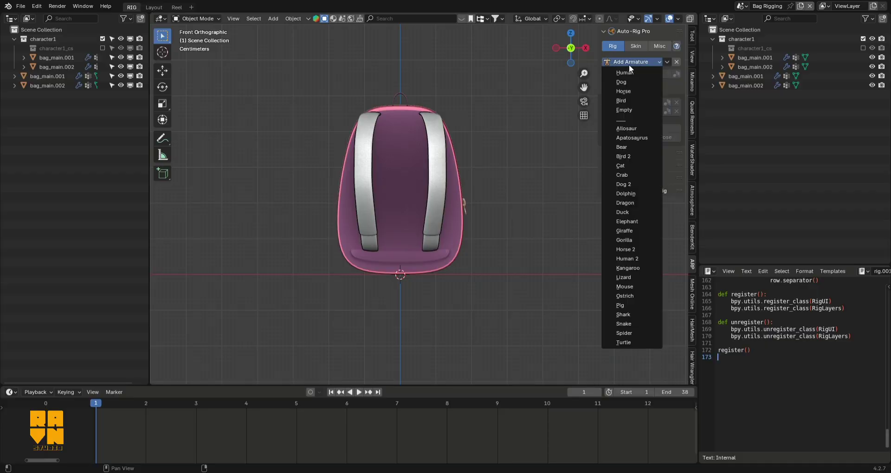
{"action": "left_click", "coordinate": [628, 110]}
{"action": "middle_click_drag", "start_coordinate": [547, 209], "coordinate": [582, 194]}
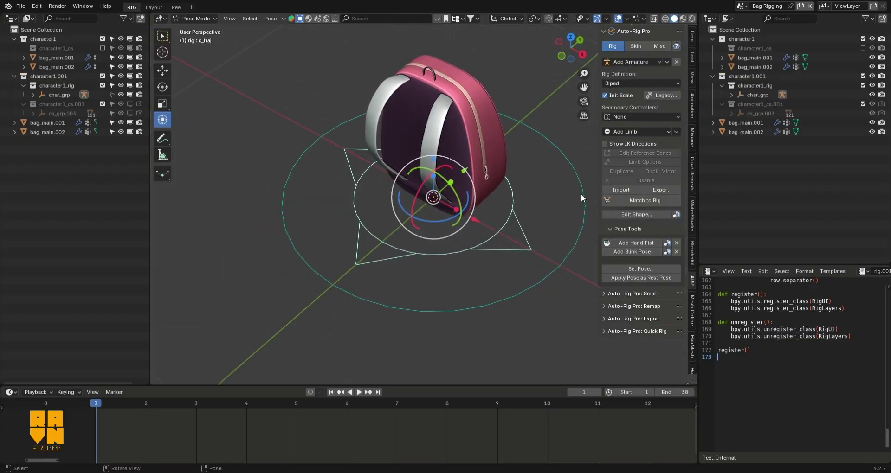
{"action": "left_click", "coordinate": [637, 132]}
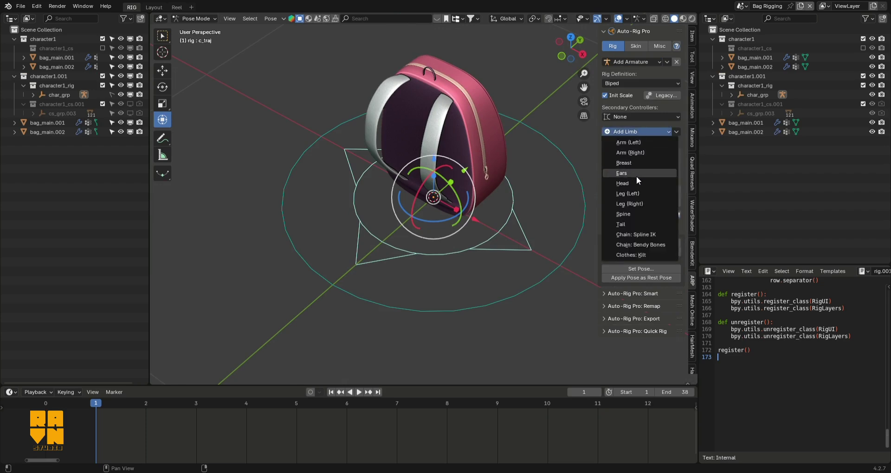
{"action": "left_click", "coordinate": [640, 242]}
Rotate the bone chain 180° about the global Y axis and scale it down to about the strap's length.
{"action": "key", "text": "KP_1"}
{"action": "middle_click_drag", "start_coordinate": [459, 114], "coordinate": [465, 201], "text": "shift"}
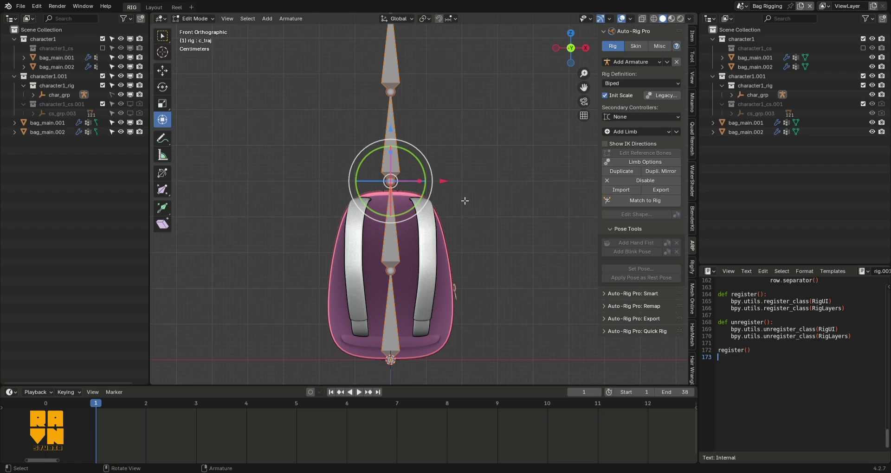
{"action": "type", "text": "rx"}
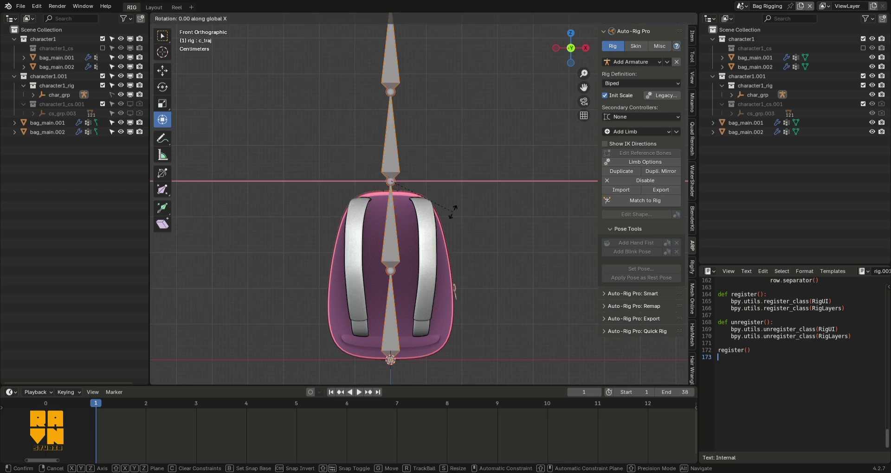
{"action": "type", "text": "180"}
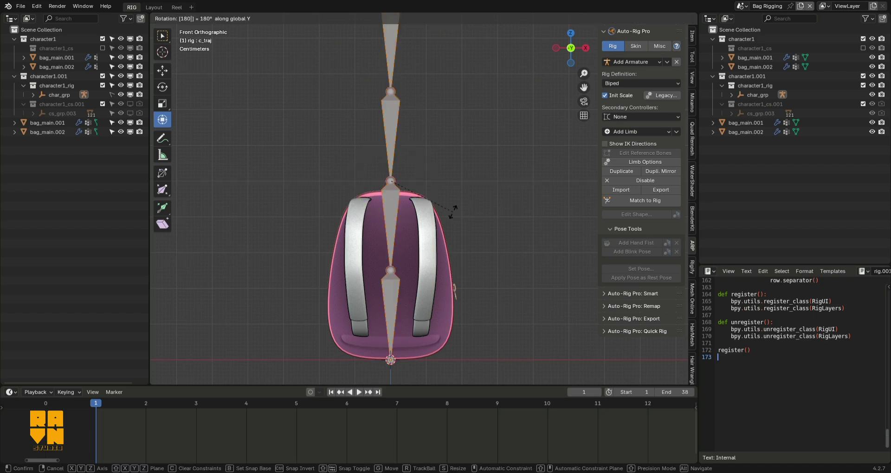
{"action": "key", "text": "Return"}
{"action": "key", "text": "s"}
{"action": "left_click", "coordinate": [449, 211]}
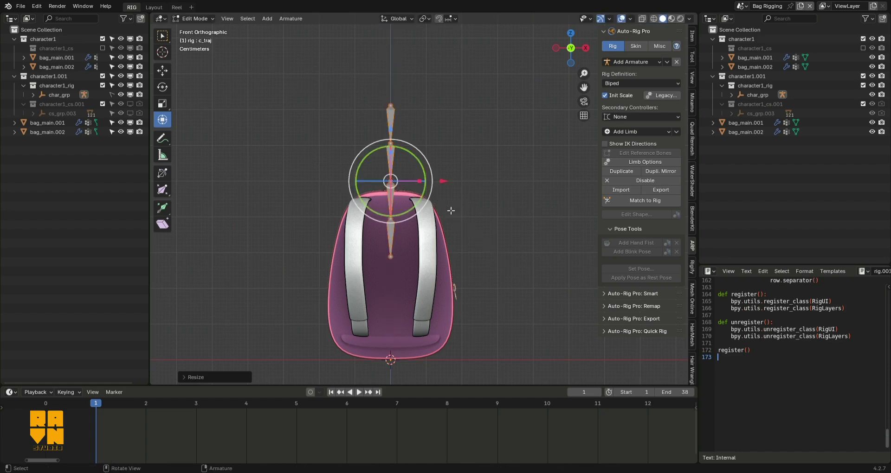
Move the bone chain along X and Z in front view so it lies over the +X strap.
{"action": "key", "text": "g"}
{"action": "key", "text": "x"}
{"action": "left_click", "coordinate": [486, 214]}
{"action": "key", "text": "g"}
{"action": "key", "text": "z"}
{"action": "left_click", "coordinate": [479, 279]}
{"action": "scroll", "coordinate": [492, 260], "scroll_direction": "up", "scroll_amount": 4}
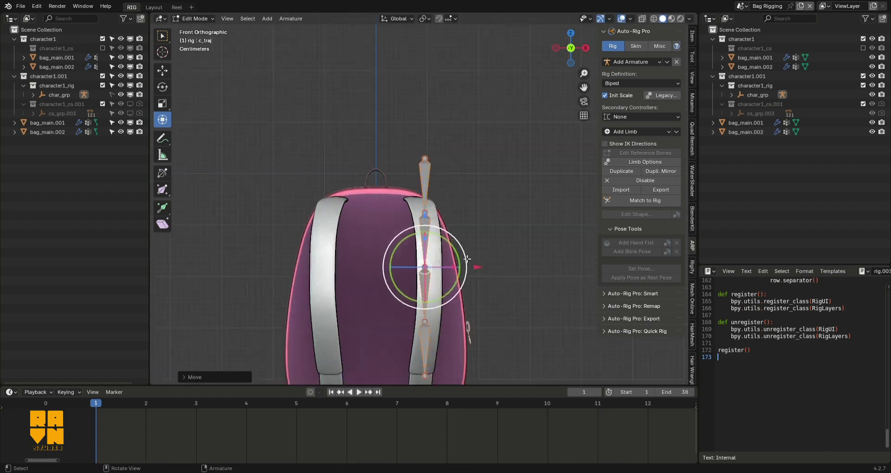
Shift the chain along Z and Y in side view so it stands at the bag's back panel beside the strap.
{"action": "key", "text": "KP_3"}
{"action": "key", "text": "g"}
{"action": "key", "text": "z"}
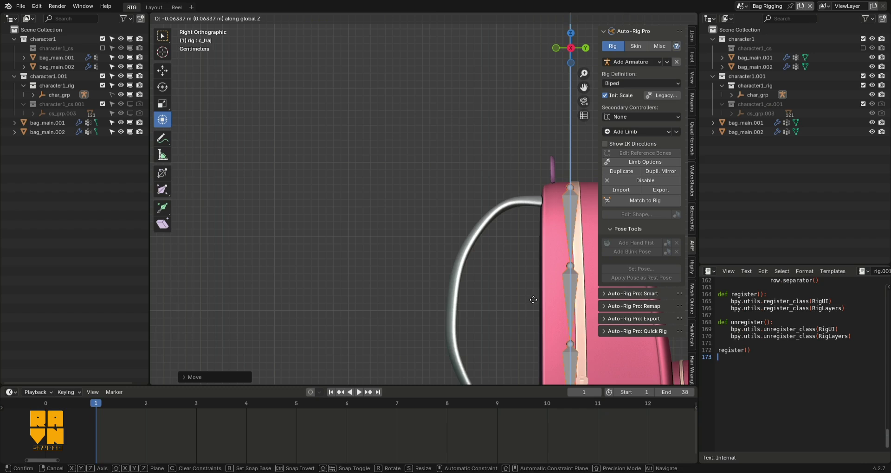
{"action": "left_click", "coordinate": [533, 299]}
{"action": "middle_click_drag", "start_coordinate": [515, 245], "coordinate": [477, 124], "text": "shift"}
{"action": "middle_click_drag", "start_coordinate": [527, 219], "coordinate": [504, 238], "text": "shift"}
{"action": "key", "text": "g"}
{"action": "key", "text": "y"}
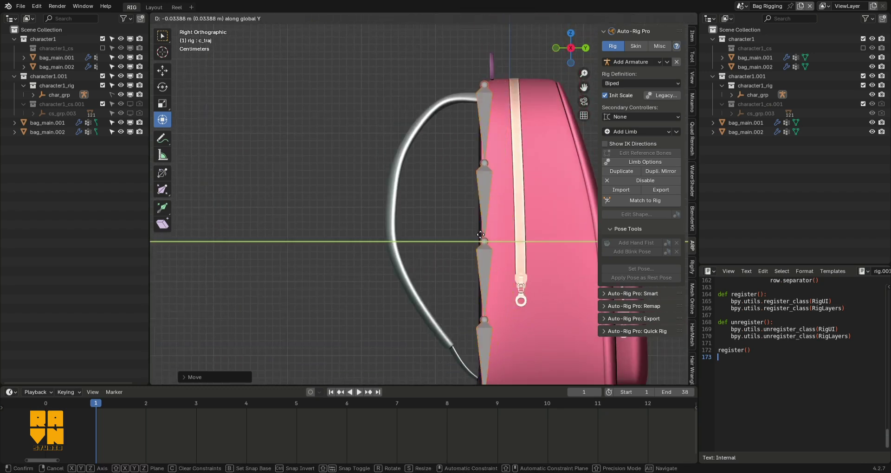
{"action": "left_click", "coordinate": [476, 207]}
Set the chain's limb options to 5 bendy bones, 10 segments, controllers scale 1.5 and side Left (.l).
{"action": "left_click", "coordinate": [481, 122]}
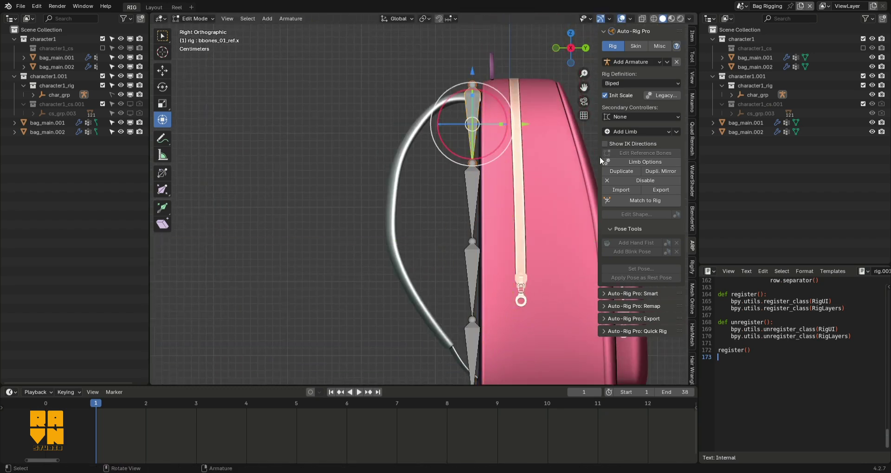
{"action": "left_click", "coordinate": [630, 162]}
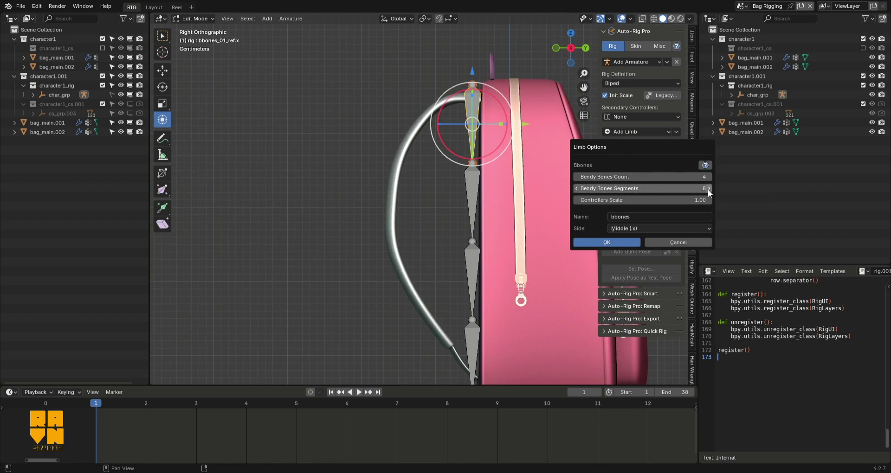
{"action": "left_click", "coordinate": [708, 190]}
{"action": "left_click", "coordinate": [711, 180]}
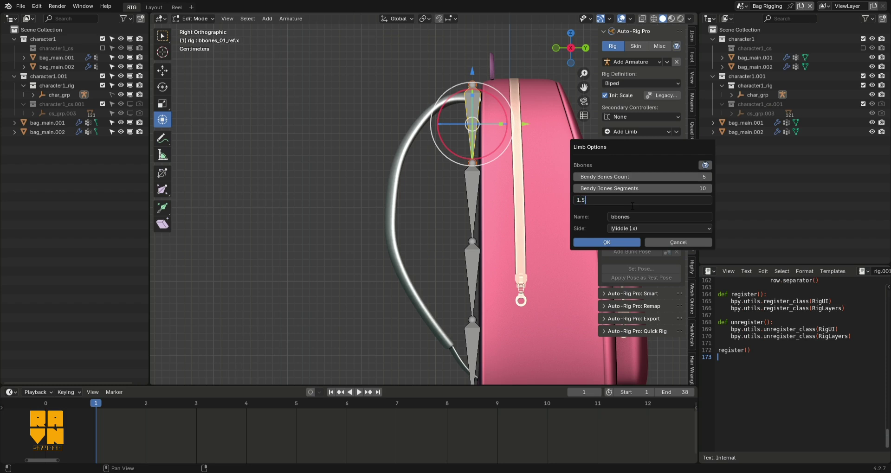
{"action": "key", "text": "Return"}
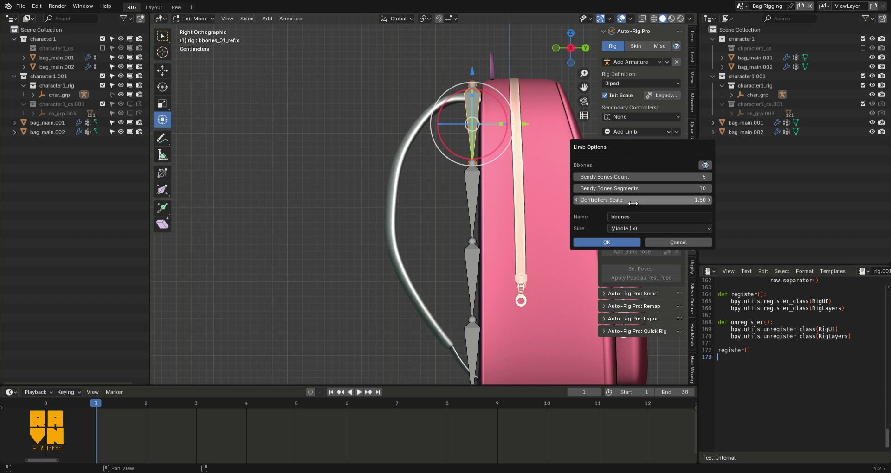
{"action": "left_click", "coordinate": [662, 230]}
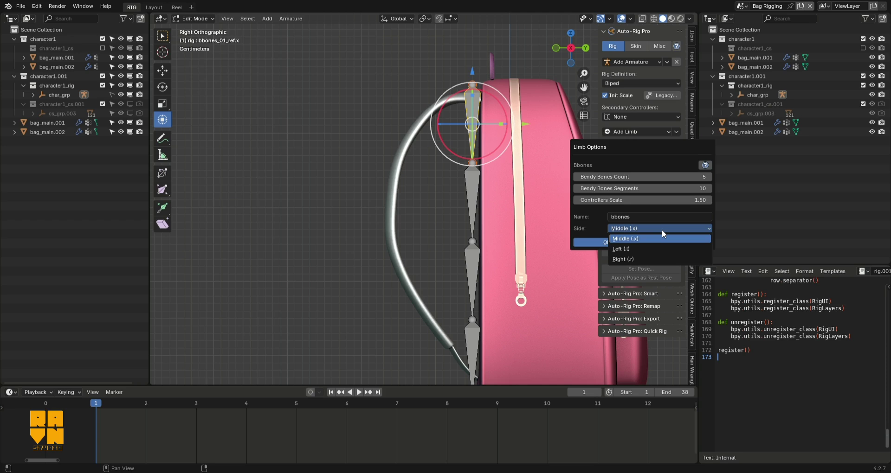
{"action": "left_click", "coordinate": [636, 247]}
{"action": "left_click", "coordinate": [623, 243]}
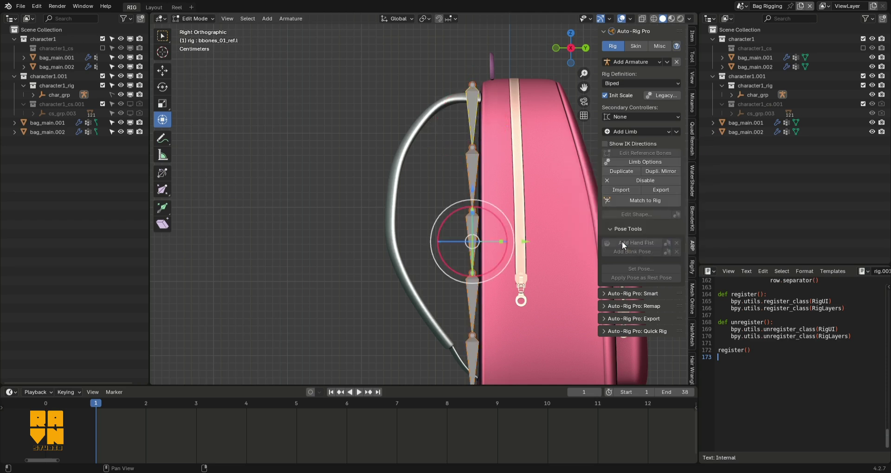
{"action": "left_click", "coordinate": [472, 174]}
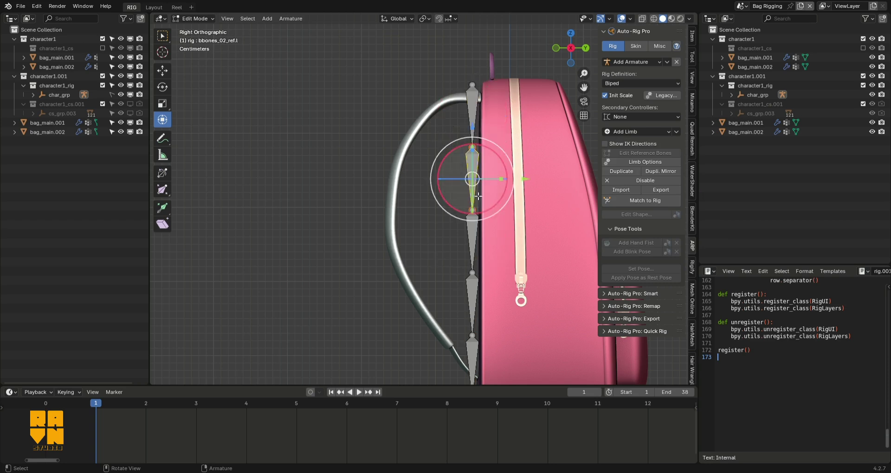
{"action": "left_click", "coordinate": [477, 239]}
{"action": "left_click", "coordinate": [477, 299]}
{"action": "left_click", "coordinate": [472, 355]}
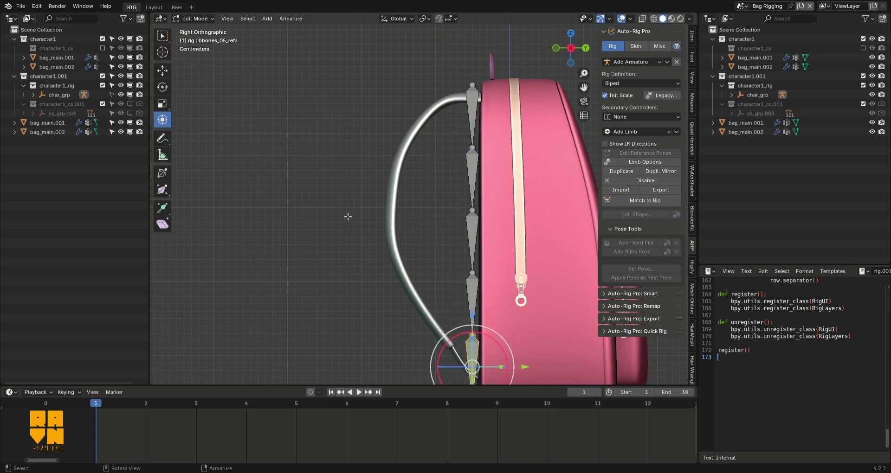
{"action": "left_click", "coordinate": [348, 217]}
Move the chain's two upper inner joints outward onto the strap's curve in side view.
{"action": "scroll", "coordinate": [348, 217], "scroll_direction": "down", "scroll_amount": 2}
{"action": "middle_click_drag", "start_coordinate": [460, 154], "coordinate": [465, 138], "text": "shift"}
{"action": "scroll", "coordinate": [465, 138], "scroll_direction": "up", "scroll_amount": 1}
{"action": "left_click", "coordinate": [468, 139]}
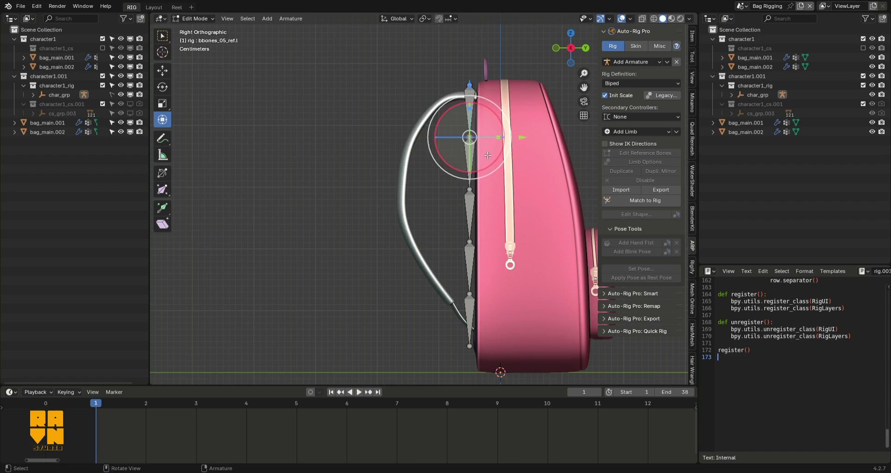
{"action": "key", "text": "g"}
{"action": "left_click", "coordinate": [445, 138]}
{"action": "left_click_drag", "start_coordinate": [440, 191], "coordinate": [491, 184]}
{"action": "key", "text": "g"}
{"action": "left_click", "coordinate": [420, 188]}
Move the two lower inner joints and the chain's bottom tip onto the strap's lower curve in side view.
{"action": "left_click_drag", "start_coordinate": [466, 242], "coordinate": [485, 231]}
{"action": "key", "text": "g"}
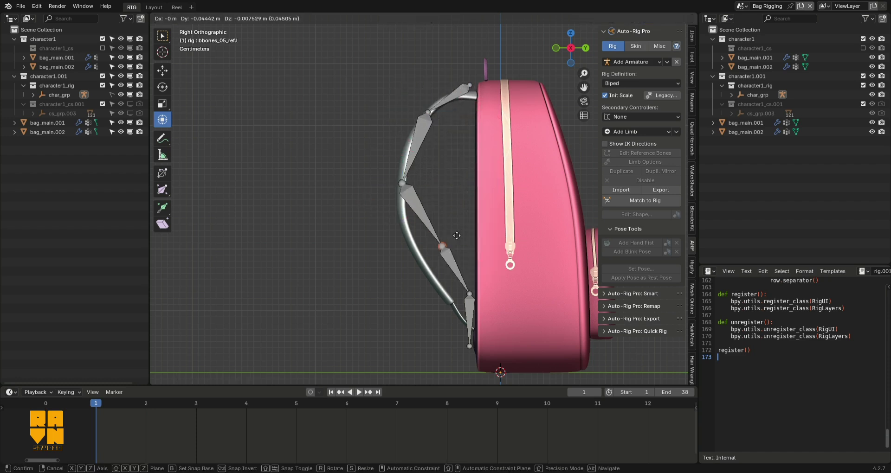
{"action": "left_click", "coordinate": [432, 238]}
{"action": "left_click_drag", "start_coordinate": [488, 286], "coordinate": [488, 285]}
{"action": "key", "text": "g"}
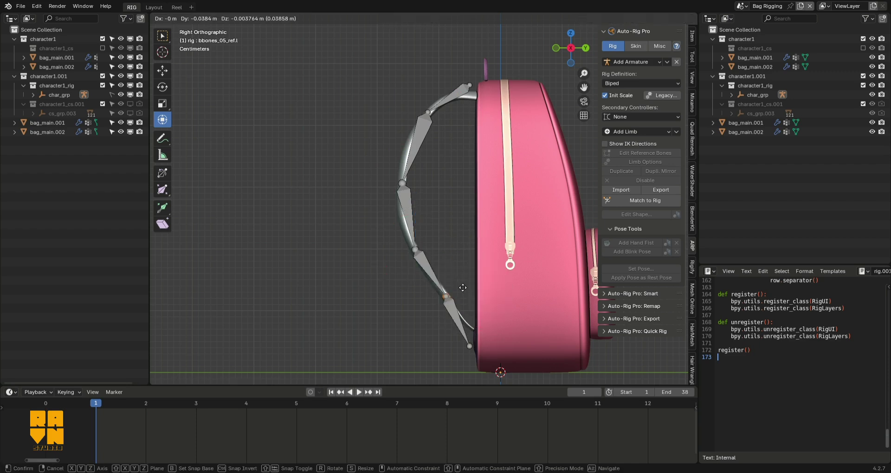
{"action": "left_click", "coordinate": [461, 285]}
{"action": "left_click_drag", "start_coordinate": [454, 358], "coordinate": [486, 340]}
{"action": "key", "text": "g"}
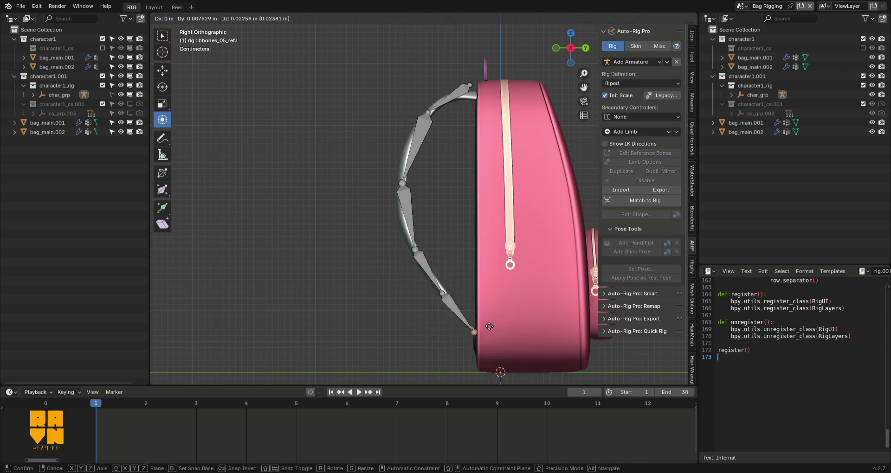
{"action": "left_click", "coordinate": [489, 326]}
Shift the chain's top end and bottom tip sideways to the strap's centre where it meets the bag.
{"action": "key", "text": "KP_1"}
{"action": "key", "text": "KP_7"}
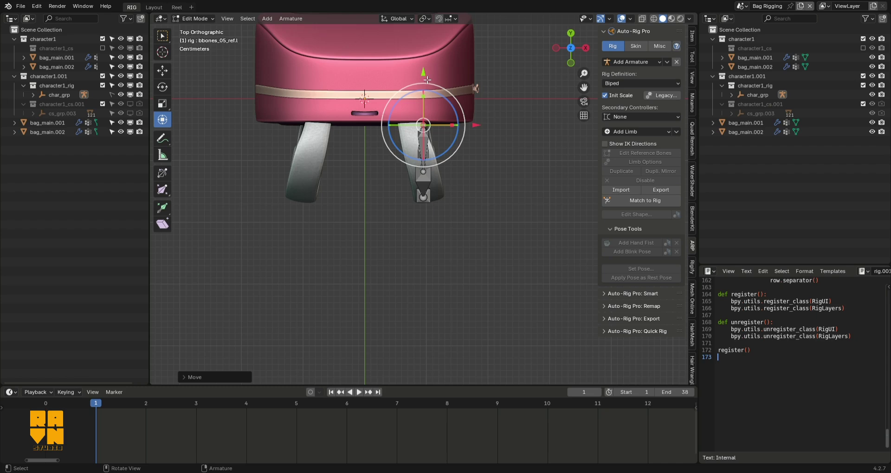
{"action": "key", "text": "g"}
{"action": "left_click", "coordinate": [436, 128]}
{"action": "key", "text": "KP_1"}
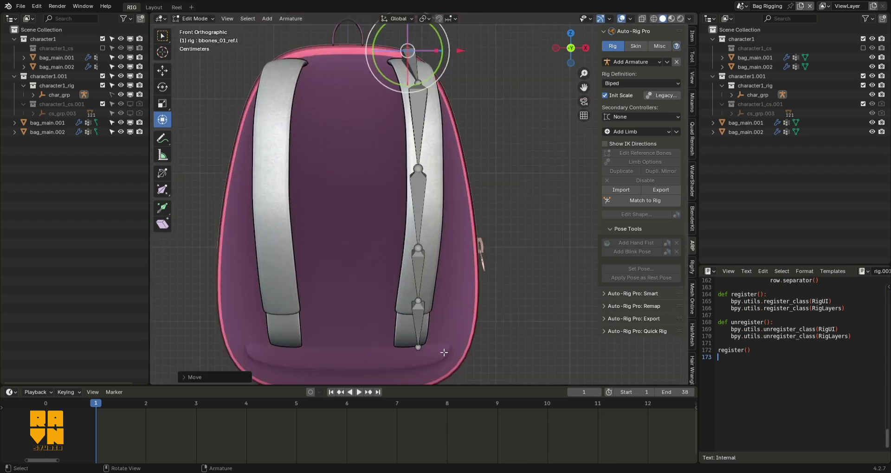
{"action": "left_click", "coordinate": [418, 347]}
{"action": "key", "text": "g"}
{"action": "left_click", "coordinate": [414, 356]}
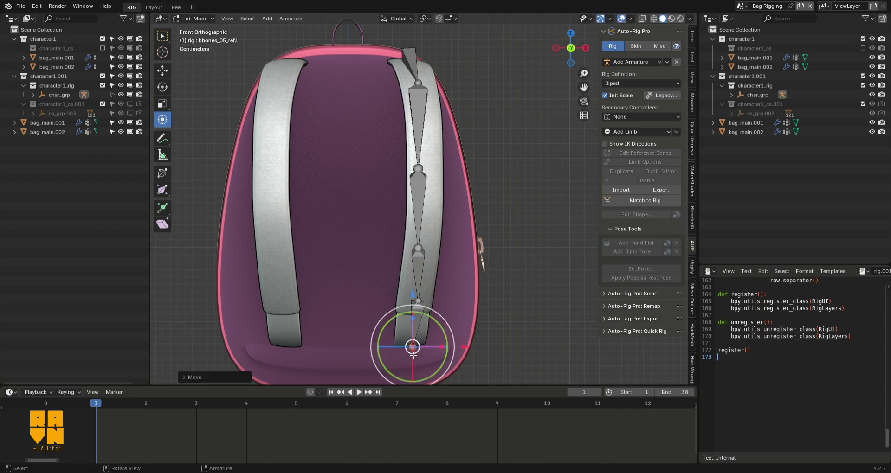
Set snapping to Face and snap the two lower inner joints onto the centre of the strap in front view.
{"action": "left_click", "coordinate": [448, 20]}
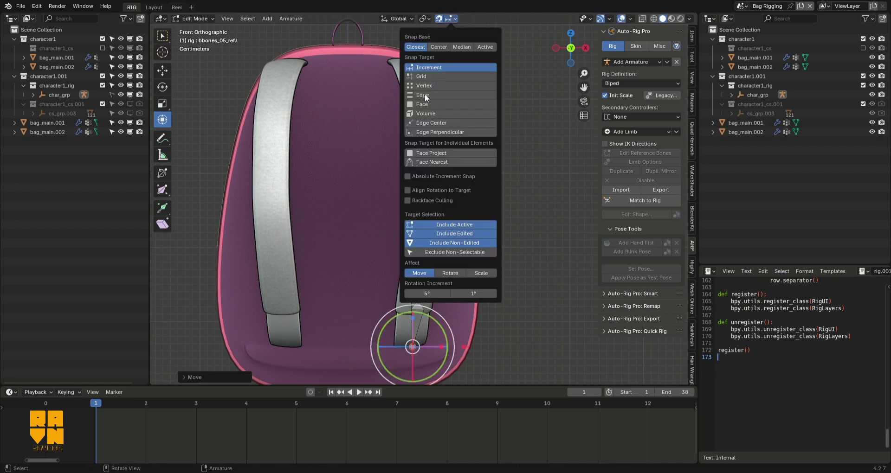
{"action": "left_click", "coordinate": [426, 103]}
{"action": "middle_click_drag", "start_coordinate": [419, 328], "coordinate": [376, 270], "text": "shift"}
{"action": "scroll", "coordinate": [376, 270], "scroll_direction": "up", "scroll_amount": 2}
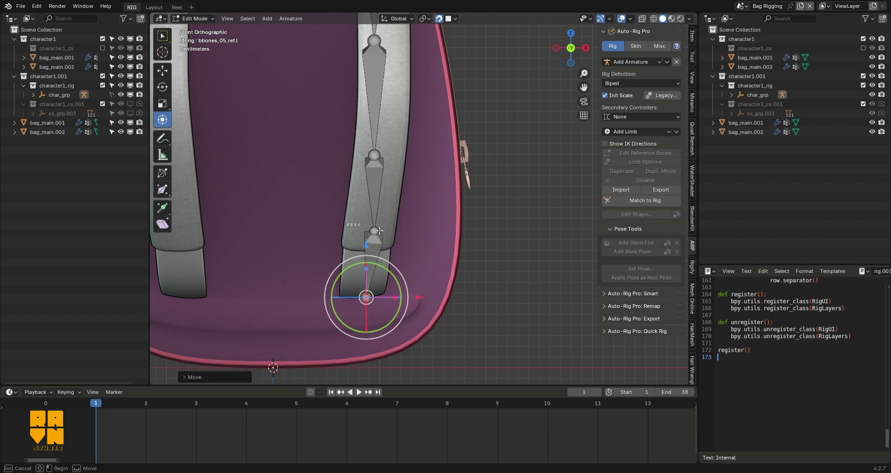
{"action": "left_click_drag", "start_coordinate": [380, 231], "coordinate": [385, 240]}
{"action": "key", "text": "g"}
{"action": "left_click", "coordinate": [381, 245]}
{"action": "left_click_drag", "start_coordinate": [361, 148], "coordinate": [383, 162]}
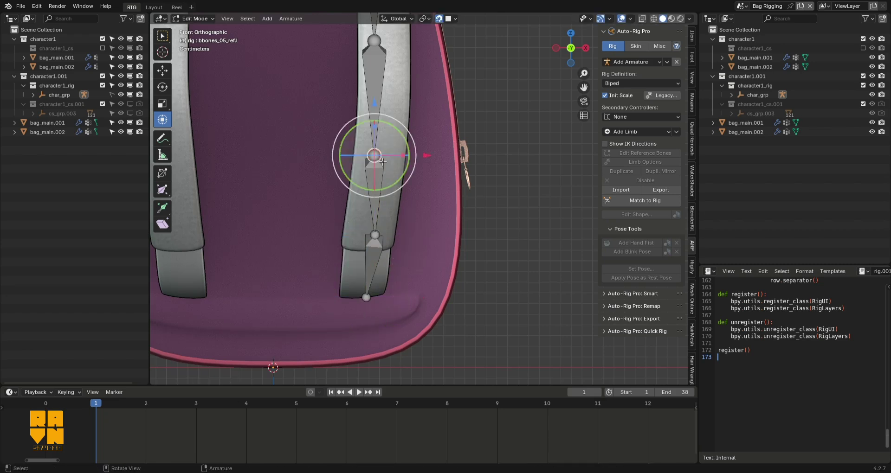
{"action": "key", "text": "g"}
{"action": "left_click", "coordinate": [390, 159]}
Snap the chain's two upper inner joints onto the centre of the strap surface.
{"action": "middle_click_drag", "start_coordinate": [367, 72], "coordinate": [361, 138], "text": "shift"}
{"action": "left_click_drag", "start_coordinate": [356, 99], "coordinate": [375, 111]}
{"action": "key", "text": "g"}
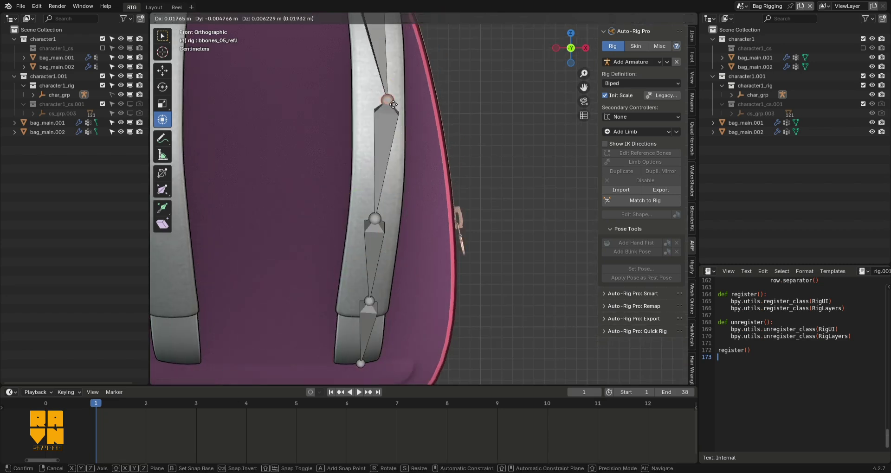
{"action": "left_click", "coordinate": [386, 105]}
{"action": "middle_click_drag", "start_coordinate": [364, 16], "coordinate": [361, 129], "text": "shift"}
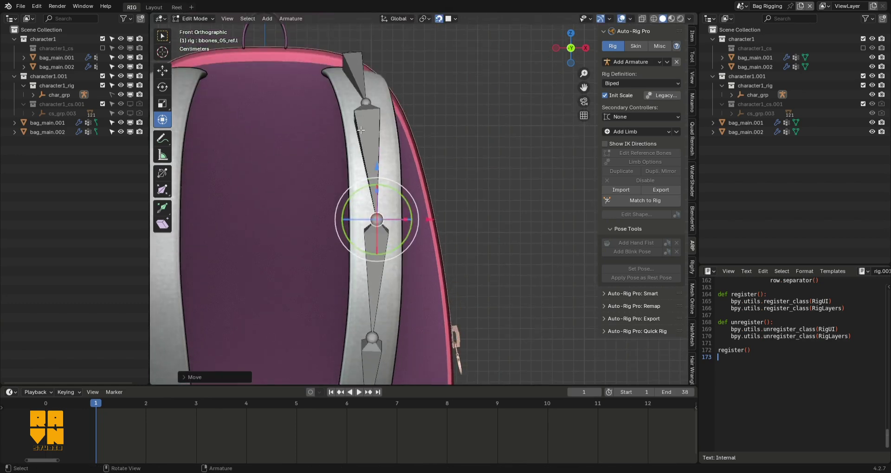
{"action": "left_click_drag", "start_coordinate": [380, 118], "coordinate": [380, 118]}
Snap the chain's top joint onto the upper end of the shoulder strap where it meets the bag.
{"action": "middle_click_drag", "start_coordinate": [372, 116], "coordinate": [370, 159]}
{"action": "left_click", "coordinate": [377, 106]}
{"action": "key", "text": "g"}
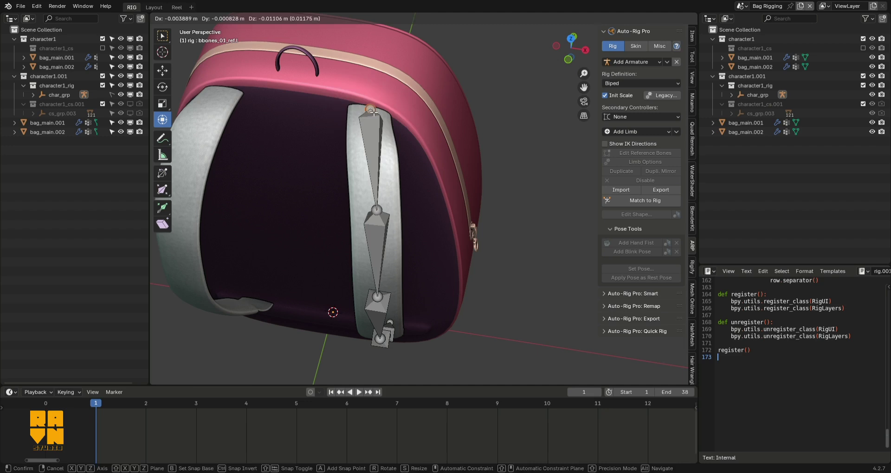
{"action": "left_click", "coordinate": [374, 112]}
Select the whole strap chain in front view and duplicate it mirrored onto the opposite shoulder strap.
{"action": "scroll", "coordinate": [397, 192], "scroll_direction": "down", "scroll_amount": 1}
{"action": "key", "text": "grave"}
{"action": "left_click", "coordinate": [345, 160]}
{"action": "middle_click_drag", "start_coordinate": [402, 197], "coordinate": [402, 186], "text": "shift"}
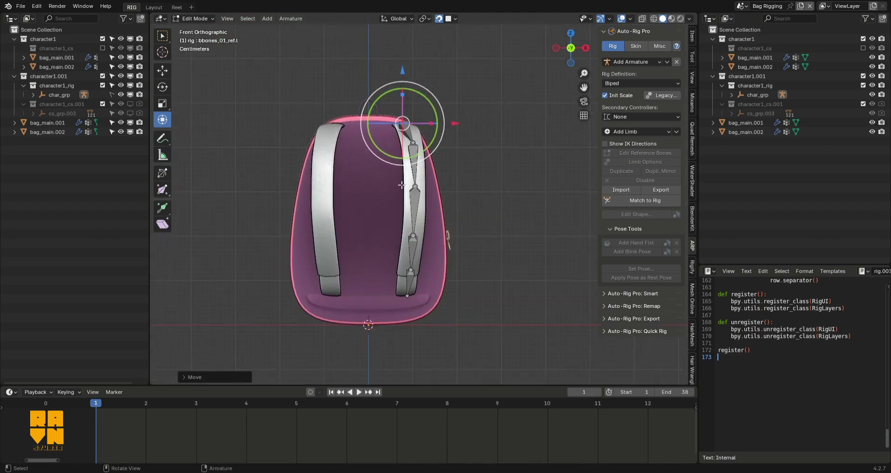
{"action": "scroll", "coordinate": [401, 185], "scroll_direction": "up", "scroll_amount": 1}
{"action": "left_click_drag", "start_coordinate": [447, 350], "coordinate": [382, 61]}
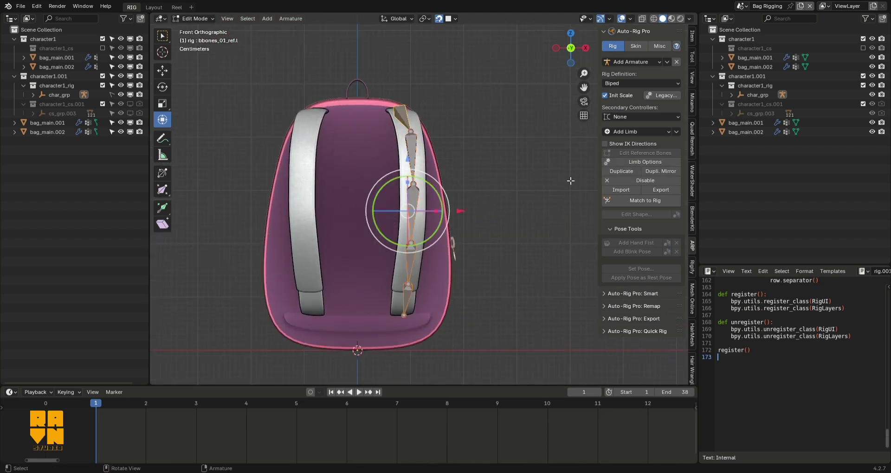
{"action": "left_click", "coordinate": [650, 172]}
{"action": "middle_click_drag", "start_coordinate": [447, 164], "coordinate": [419, 199]}
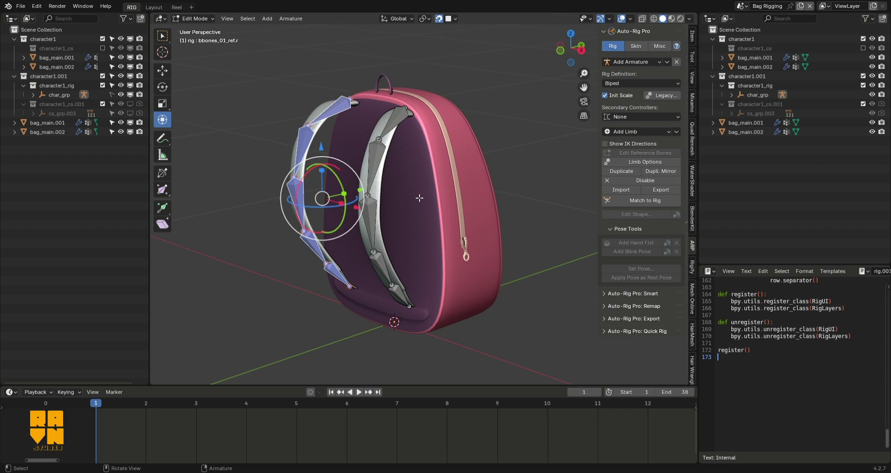
{"action": "left_click_drag", "start_coordinate": [437, 69], "coordinate": [486, 152], "text": "ctrl+alt"}
{"action": "left_click_drag", "start_coordinate": [496, 156], "coordinate": [506, 147], "text": "alt"}
Add a Head limb and turn off its Facial option in the limb options, leaving only the head and neck bones.
{"action": "left_click", "coordinate": [621, 132]}
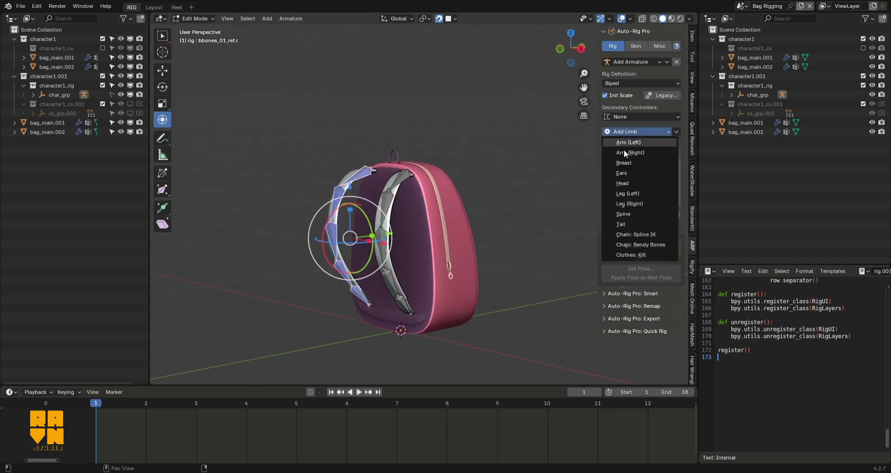
{"action": "left_click", "coordinate": [631, 182]}
{"action": "left_click_drag", "start_coordinate": [481, 198], "coordinate": [466, 231], "text": "alt+shift"}
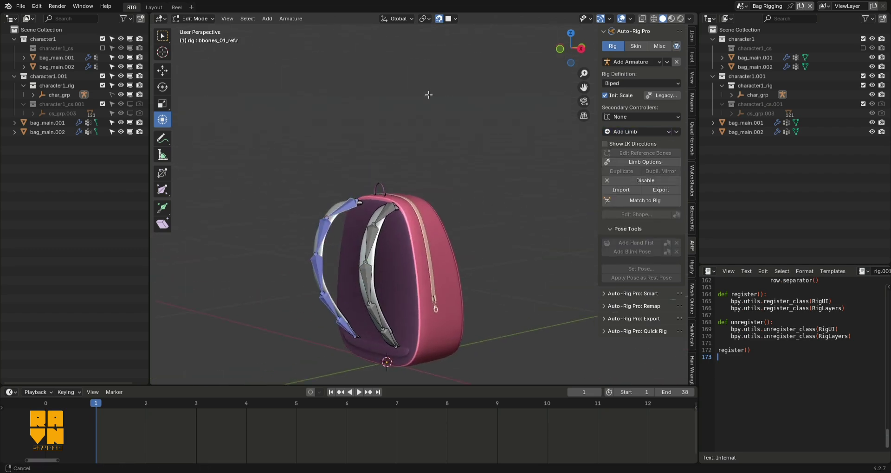
{"action": "left_click_drag", "start_coordinate": [428, 94], "coordinate": [414, 52], "text": "alt+shift"}
{"action": "key", "text": "KP_Decimal"}
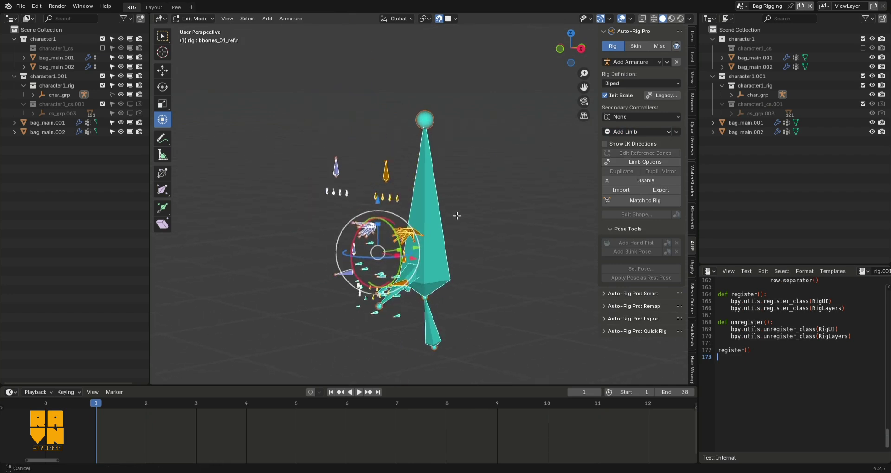
{"action": "left_click", "coordinate": [633, 162]}
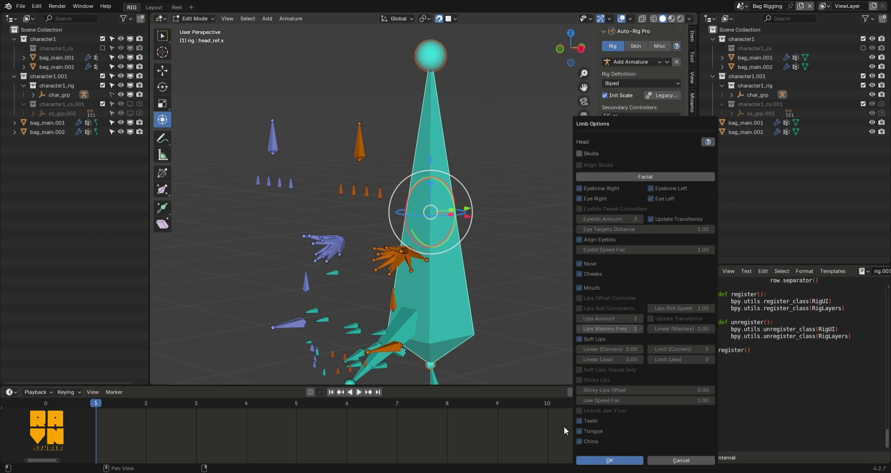
{"action": "left_click", "coordinate": [609, 460]}
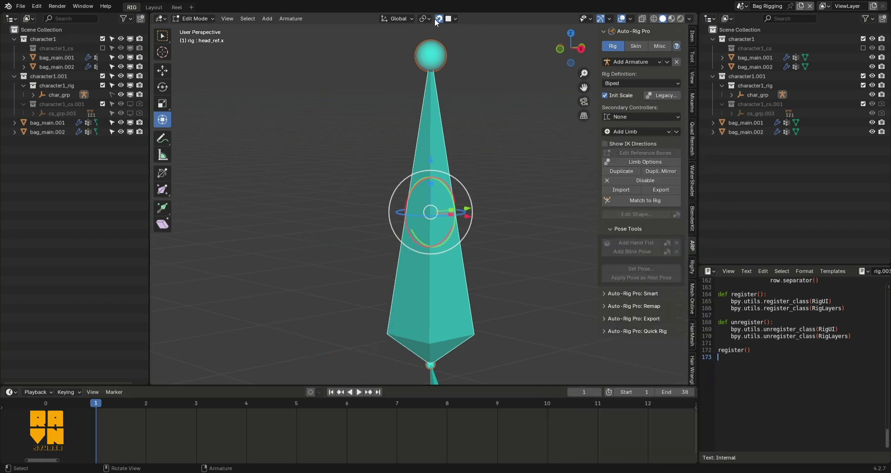
Turn off snapping and lower the head and neck bones about 1.285 m along Z into the bag in side view.
{"action": "left_click", "coordinate": [436, 19]}
{"action": "key", "text": "KP_3"}
{"action": "middle_click_drag", "start_coordinate": [413, 183], "coordinate": [422, 109], "text": "shift"}
{"action": "middle_click_drag", "start_coordinate": [455, 249], "coordinate": [461, 111], "text": "shift"}
{"action": "key", "text": "g"}
{"action": "key", "text": "z"}
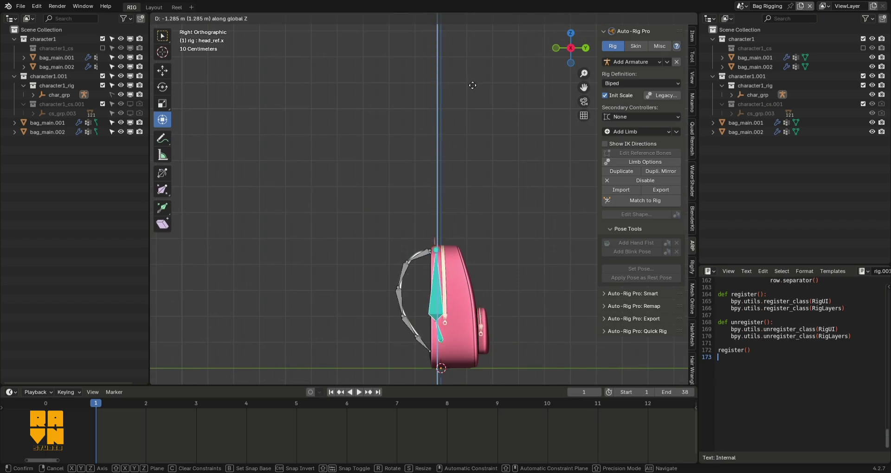
{"action": "left_click", "coordinate": [472, 85]}
{"action": "scroll", "coordinate": [466, 153], "scroll_direction": "up", "scroll_amount": 3}
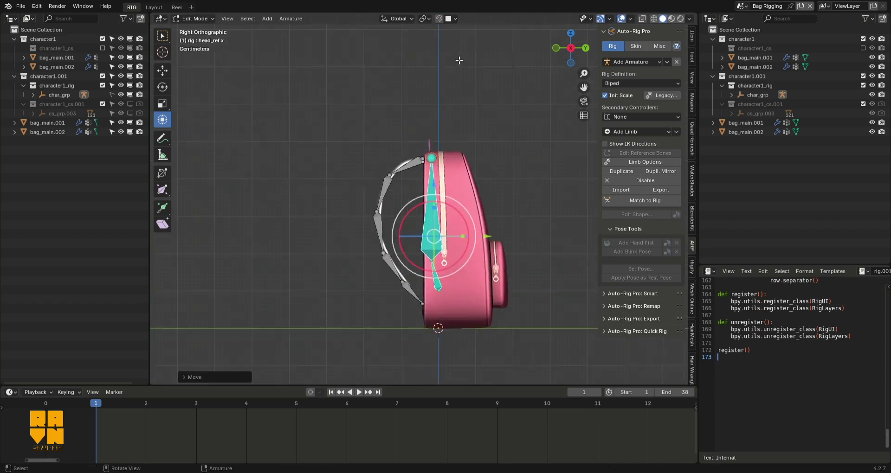
Flatten the head and neck bones along Y with scale 0 and shift them along Y to the middle of the bag.
{"action": "key", "text": "s"}
{"action": "key", "text": "y"}
{"action": "key", "text": "0"}
{"action": "key", "text": "Return"}
{"action": "key", "text": "g"}
{"action": "key", "text": "y"}
{"action": "left_click", "coordinate": [498, 250]}
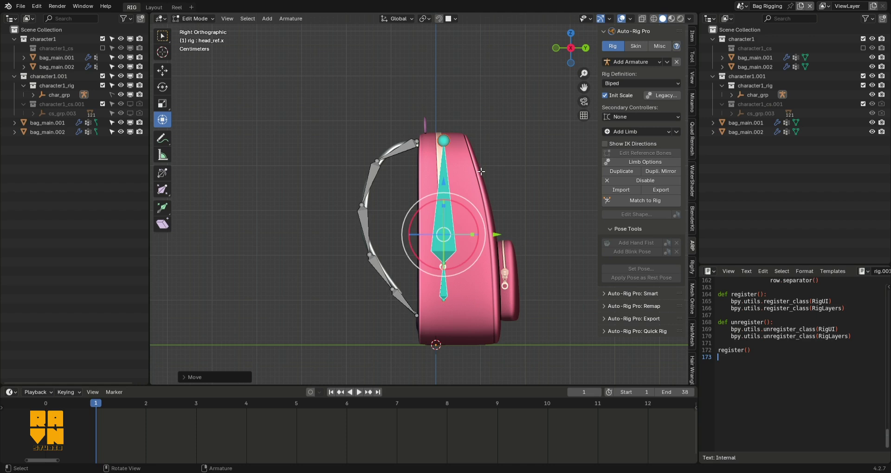
Stretch the head and neck bones along Z and lower them so the neck starts at the bag's base.
{"action": "key", "text": "s"}
{"action": "key", "text": "z"}
{"action": "left_click", "coordinate": [482, 310]}
{"action": "key", "text": "g"}
{"action": "key", "text": "z"}
{"action": "left_click", "coordinate": [482, 320]}
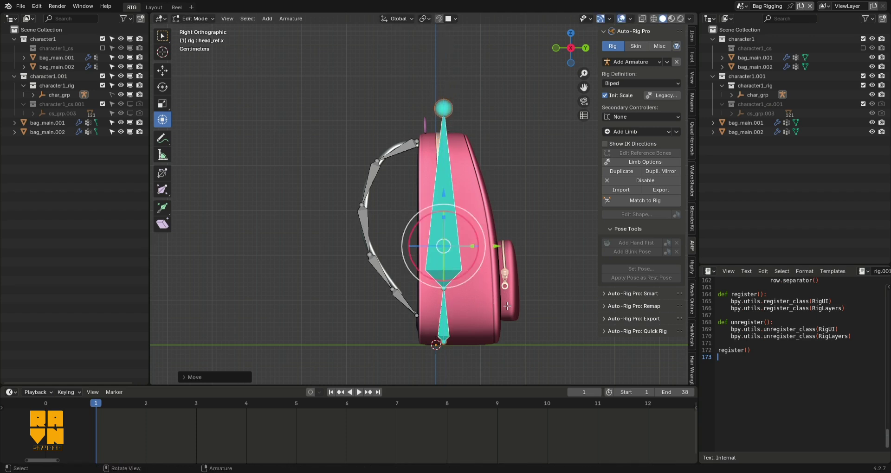
Raise the joint between neck and head to the bag's mid-height and lower the head's tip to the bag's top.
{"action": "left_click", "coordinate": [441, 283]}
{"action": "left_click_drag", "start_coordinate": [442, 283], "coordinate": [443, 228]}
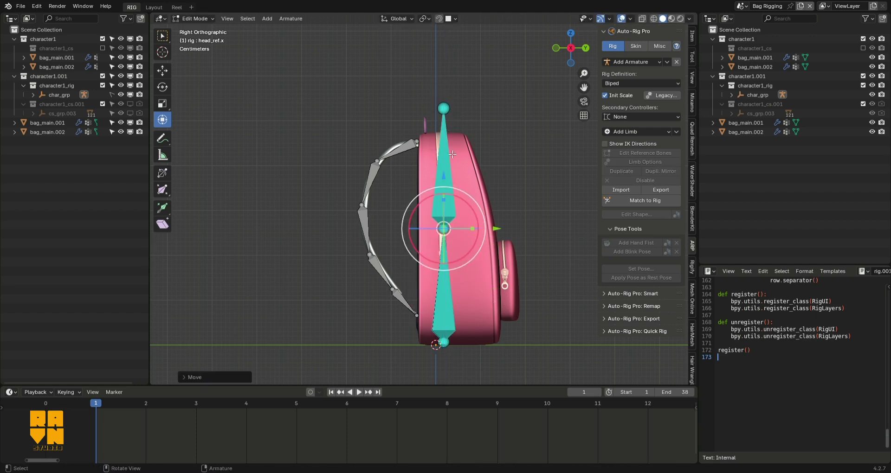
{"action": "left_click", "coordinate": [444, 109]}
{"action": "middle_click_drag", "start_coordinate": [445, 110], "coordinate": [444, 291]}
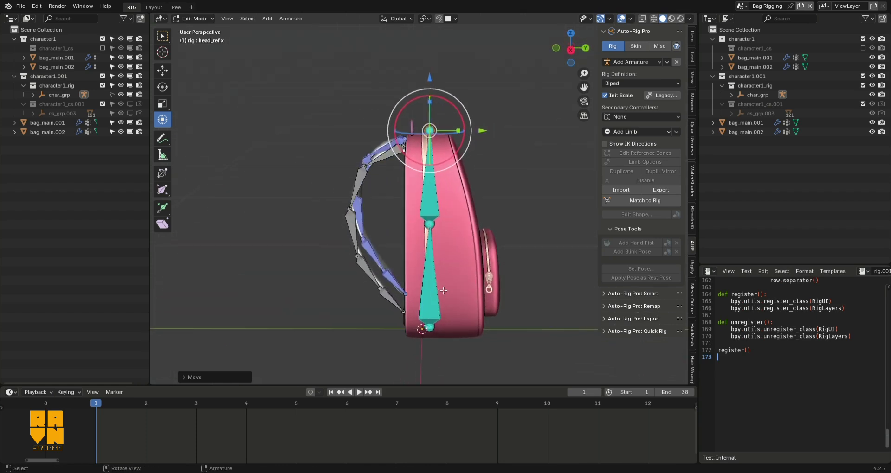
Generate the rig with Match to Rig and bind the main bag mesh to it with the Heat Maps engine.
{"action": "left_click", "coordinate": [627, 200]}
{"action": "middle_click_drag", "start_coordinate": [439, 218], "coordinate": [393, 242]}
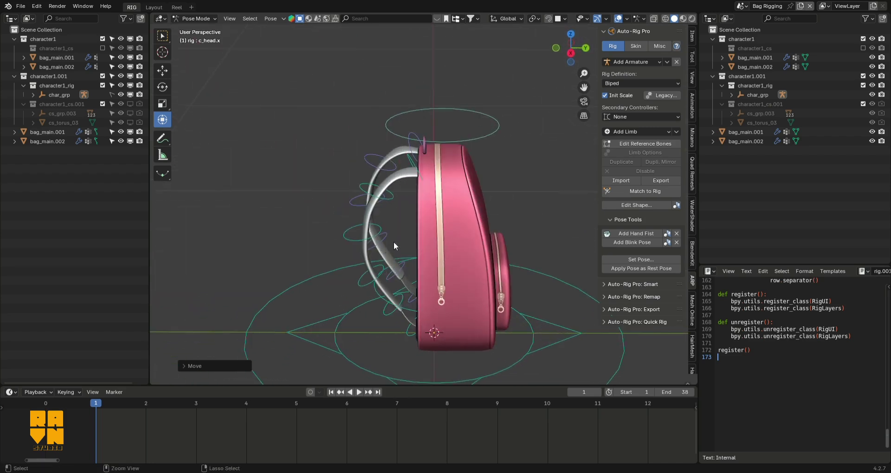
{"action": "key", "text": "ctrl+Tab"}
{"action": "middle_click_drag", "start_coordinate": [343, 221], "coordinate": [401, 198]}
{"action": "left_click", "coordinate": [489, 268]}
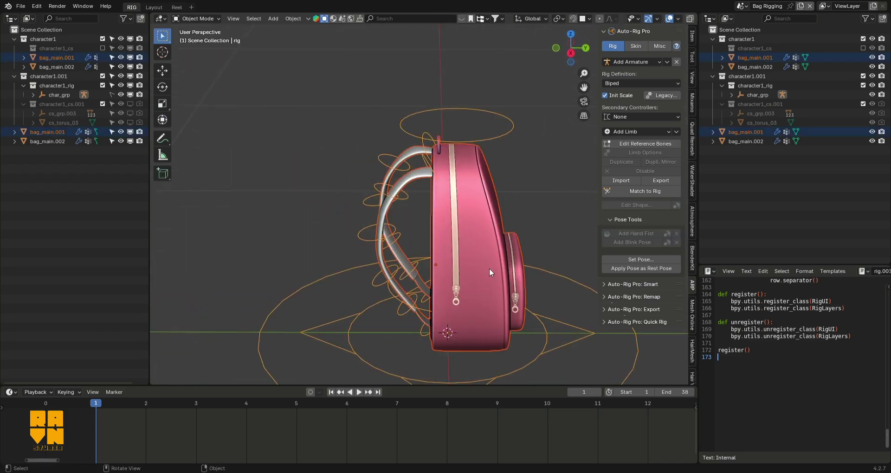
{"action": "left_click", "coordinate": [636, 46]}
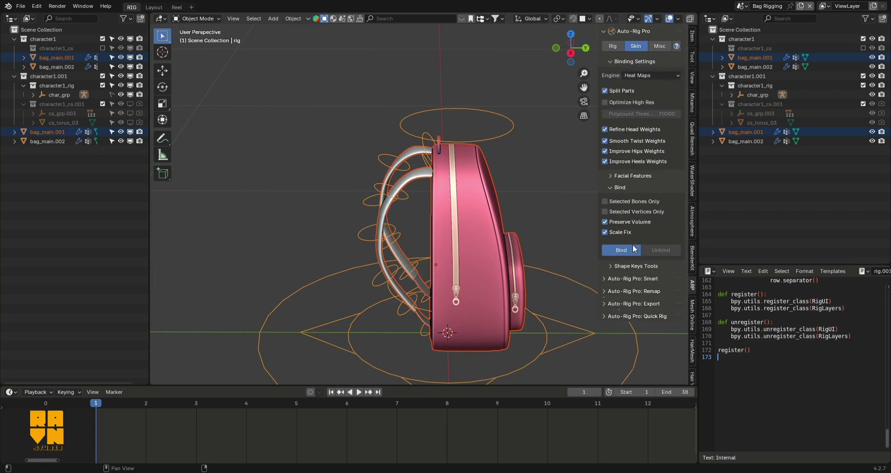
{"action": "left_click", "coordinate": [621, 250]}
Test the binding in Pose Mode by pulling one strap's three upper controllers away from the bag, and clear all controller locations.
{"action": "mouse_move", "coordinate": [384, 221]}
{"action": "middle_mouse_down"}
{"action": "mouse_move", "coordinate": [404, 212]}
{"action": "mouse_move", "coordinate": [375, 216]}
{"action": "middle_mouse_up"}
{"action": "key", "text": "ctrl+Tab"}
{"action": "left_click", "coordinate": [372, 218]}
{"action": "key", "text": "g"}
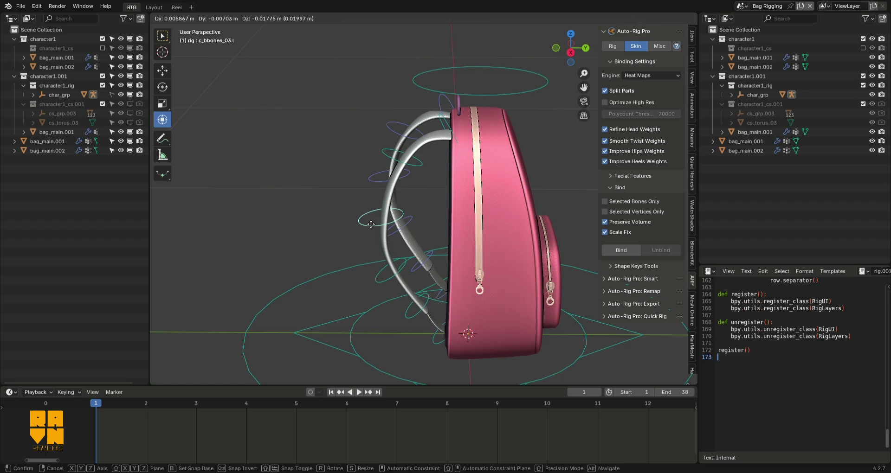
{"action": "left_click", "coordinate": [365, 218]}
{"action": "left_click", "coordinate": [390, 152]}
{"action": "key", "text": "g"}
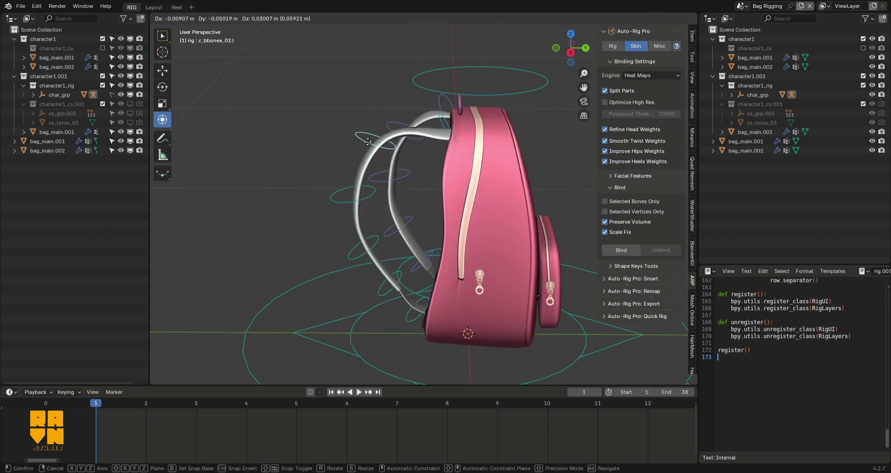
{"action": "left_click", "coordinate": [369, 136]}
{"action": "left_click", "coordinate": [439, 122]}
{"action": "key", "text": "g"}
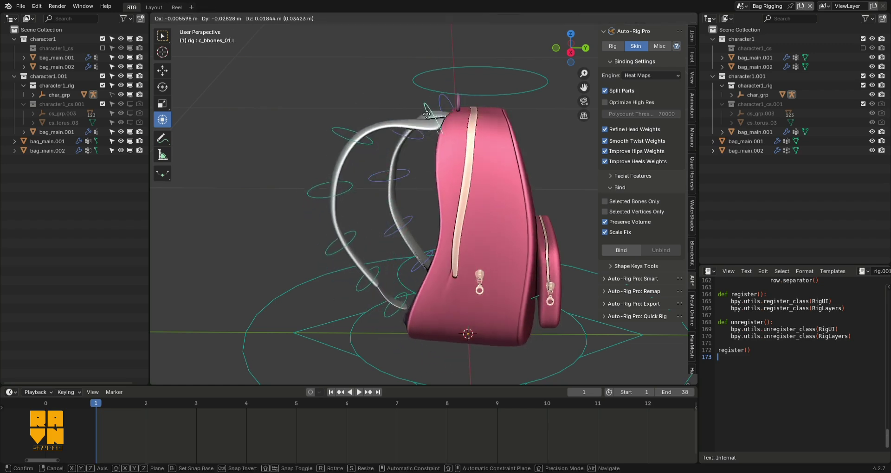
{"action": "left_click", "coordinate": [424, 111]}
{"action": "key", "text": "a"}
{"action": "key", "text": "alt+g"}
Put the bag mesh into Weight Paint mode and show its vertex groups in an enlarged Properties editor.
{"action": "key", "text": "ctrl+Tab"}
{"action": "mouse_move", "coordinate": [361, 327]}
{"action": "left_mouse_down"}
{"action": "mouse_move", "coordinate": [523, 245]}
{"action": "mouse_move", "coordinate": [517, 232]}
{"action": "left_mouse_up"}
{"action": "mouse_move", "coordinate": [506, 241]}
{"action": "middle_mouse_down", "text": "shift"}
{"action": "mouse_move", "coordinate": [522, 204]}
{"action": "mouse_move", "coordinate": [474, 224]}
{"action": "mouse_move", "coordinate": [479, 207]}
{"action": "middle_mouse_up", "text": "shift"}
{"action": "left_click", "coordinate": [479, 203]}
{"action": "key", "text": "ctrl+Tab"}
{"action": "left_click", "coordinate": [446, 158]}
{"action": "left_click", "coordinate": [708, 273]}
{"action": "left_click", "coordinate": [660, 307]}
{"action": "left_click_drag", "start_coordinate": [720, 266], "coordinate": [720, 179]}
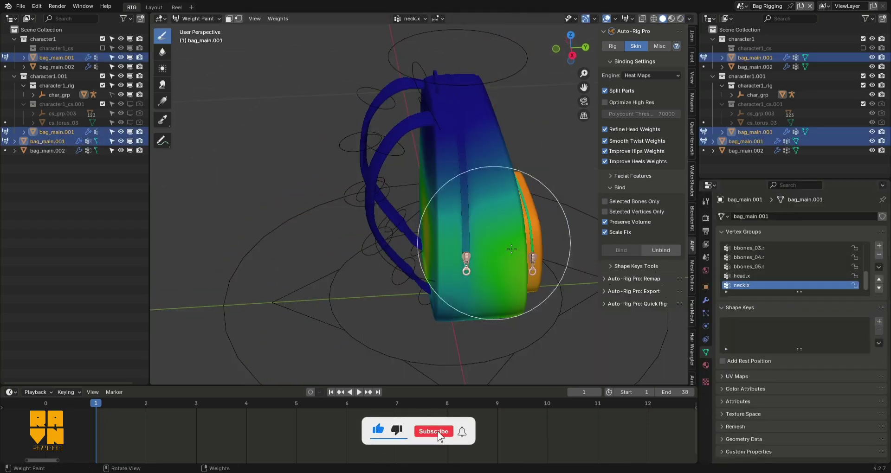
Isolate the bag body, zipper strip and front pocket by hiding all other geometry in Edit Mode, and return to Weight Paint in side view.
{"action": "key", "text": "KP_3"}
{"action": "key", "text": "Tab"}
{"action": "key", "text": "l"}
{"action": "key", "text": "l"}
{"action": "key", "text": "l"}
{"action": "key", "text": "l"}
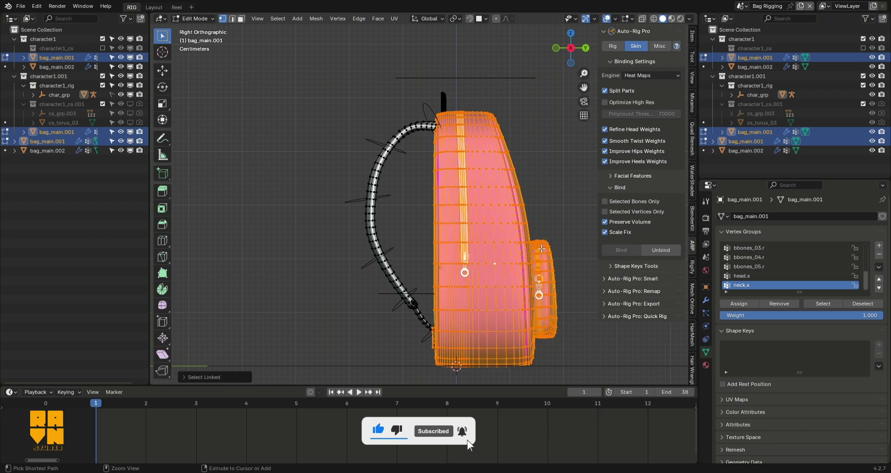
{"action": "key", "text": "shift+h"}
{"action": "key", "text": "ctrl+Tab"}
{"action": "left_click", "coordinate": [458, 191]}
{"action": "middle_click_drag", "start_coordinate": [493, 301], "coordinate": [464, 260], "text": "shift"}
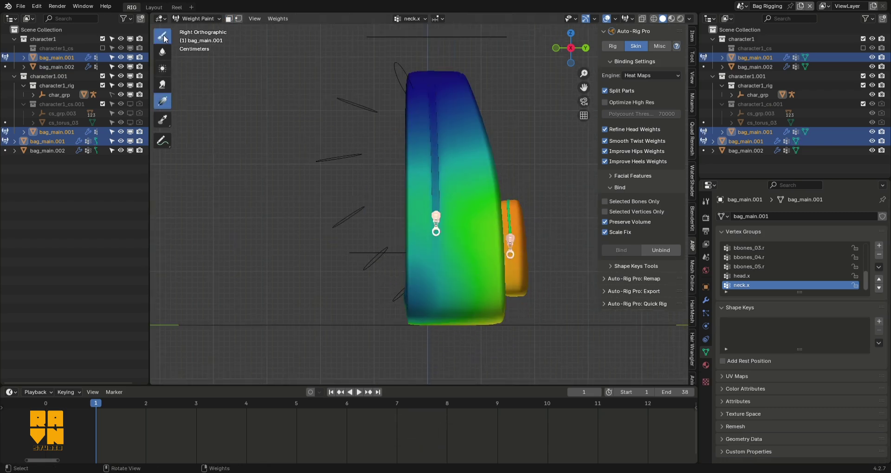
Paint linear weight gradients for neck.x from the bag's base up to mid-height with the Gradient tool.
{"action": "left_click", "coordinate": [430, 275]}
{"action": "left_click", "coordinate": [162, 102]}
{"action": "left_click_drag", "start_coordinate": [458, 297], "coordinate": [458, 148]}
{"action": "left_click_drag", "start_coordinate": [451, 241], "coordinate": [449, 162]}
{"action": "left_click", "coordinate": [689, 19]}
{"action": "left_click", "coordinate": [705, 202]}
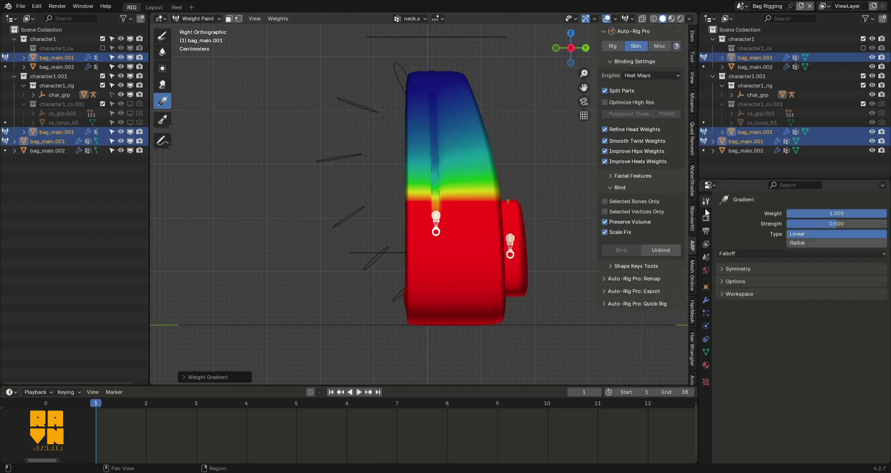
{"action": "left_click", "coordinate": [706, 353]}
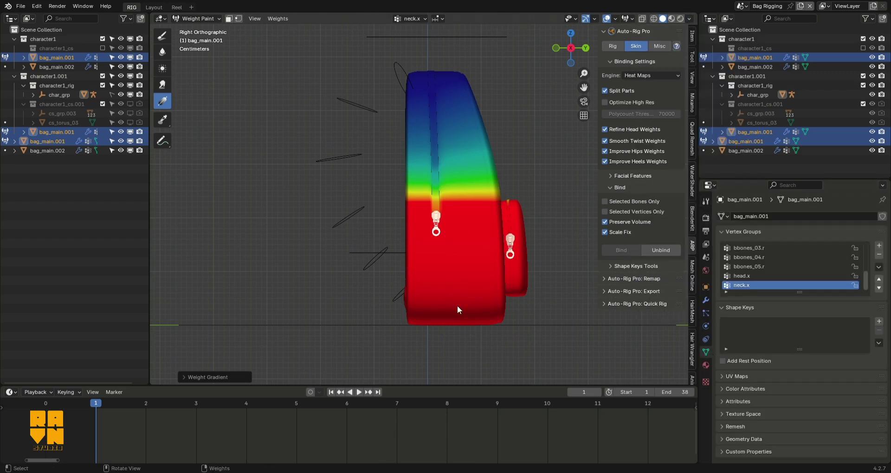
Paint head.x weight gradients from the bag's top down to the middle, and repaint the neck.x gradient from the base upward.
{"action": "left_click", "coordinate": [741, 276]}
{"action": "left_click_drag", "start_coordinate": [445, 66], "coordinate": [451, 233]}
{"action": "left_click_drag", "start_coordinate": [455, 178], "coordinate": [455, 184]}
{"action": "left_click", "coordinate": [742, 285]}
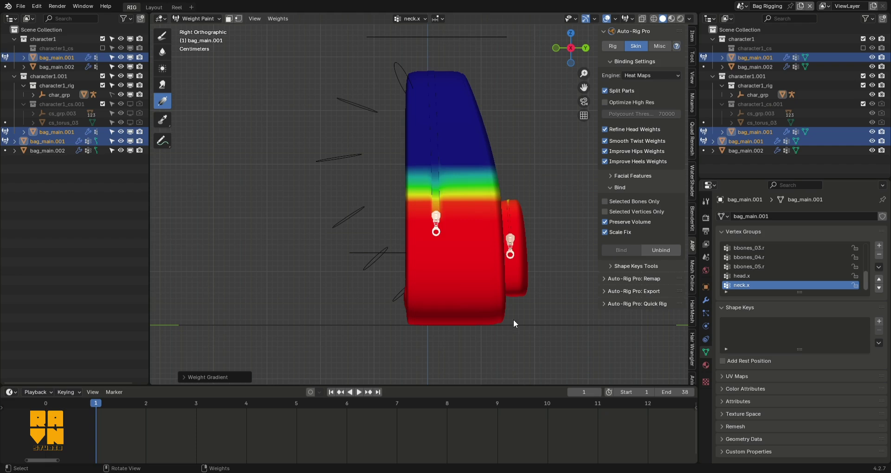
{"action": "left_click_drag", "start_coordinate": [455, 318], "coordinate": [445, 149]}
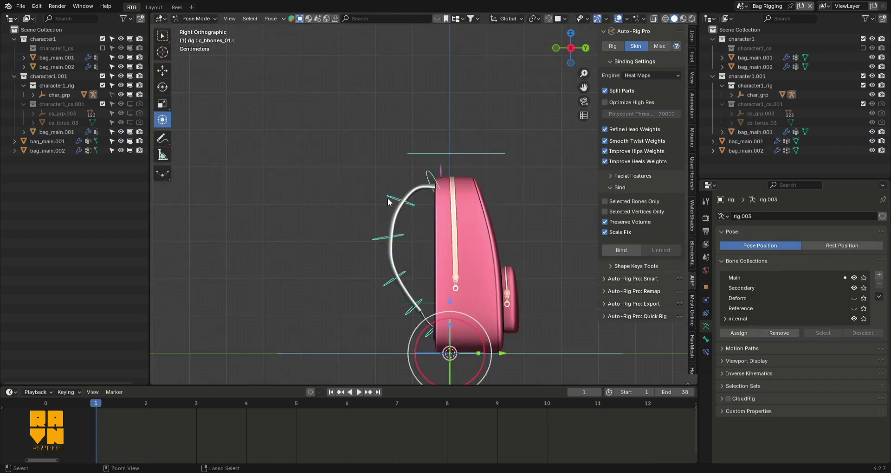
Test one strap by moving its second controller away from the bag in Pose Mode, and clear all transforms.
{"action": "left_click", "coordinate": [388, 200]}
{"action": "key", "text": "g"}
{"action": "left_click", "coordinate": [366, 232]}
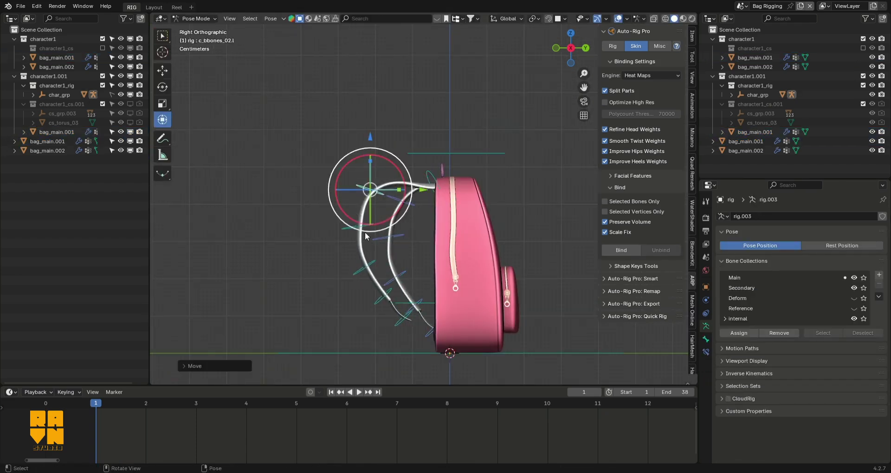
{"action": "key", "text": "g"}
{"action": "left_click", "coordinate": [333, 232]}
{"action": "key", "text": "a"}
{"action": "key", "text": "q"}
{"action": "mouse_move", "coordinate": [332, 243]}
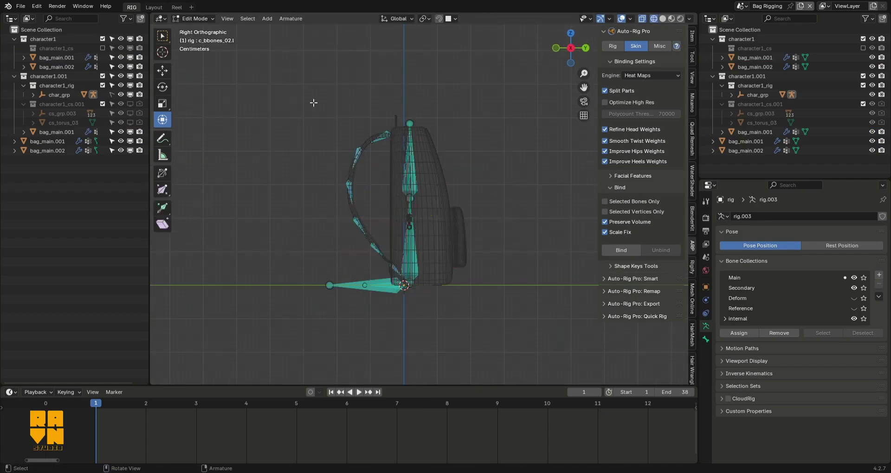
{"action": "left_click_drag", "start_coordinate": [308, 89], "coordinate": [381, 246]}
{"action": "scroll", "coordinate": [381, 253], "scroll_direction": "up", "scroll_amount": 2}
{"action": "left_click", "coordinate": [365, 277], "text": "shift"}
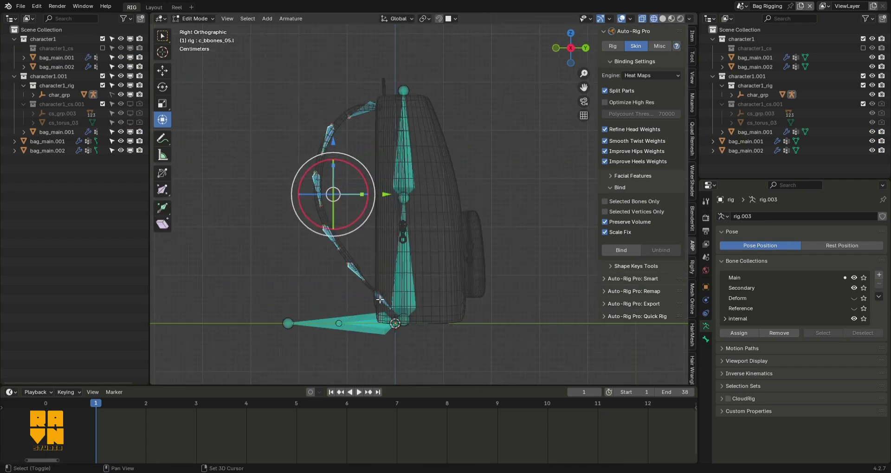
{"action": "left_click", "coordinate": [381, 299], "text": "shift"}
{"action": "left_click", "coordinate": [385, 309], "text": "shift"}
Hide the head, neck and base controller bones in the armature's Edit Mode.
{"action": "left_click", "coordinate": [407, 173]}
{"action": "left_click", "coordinate": [403, 261], "text": "shift"}
{"action": "left_click", "coordinate": [333, 324], "text": "shift"}
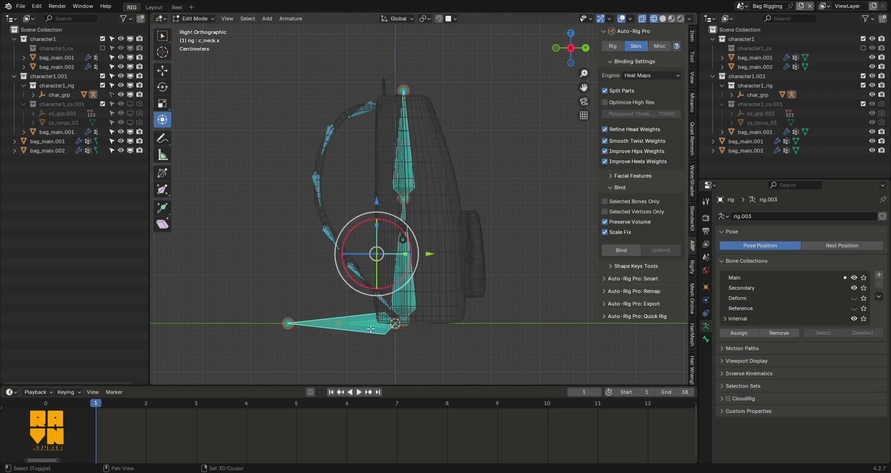
{"action": "left_click", "coordinate": [370, 328], "text": "shift"}
{"action": "key", "text": "h"}
Select all remaining strap controller bones and clear their parents.
{"action": "left_click_drag", "start_coordinate": [428, 349], "coordinate": [264, 53]}
{"action": "left_click", "coordinate": [328, 138], "text": "shift"}
{"action": "left_click", "coordinate": [328, 138], "text": "shift"}
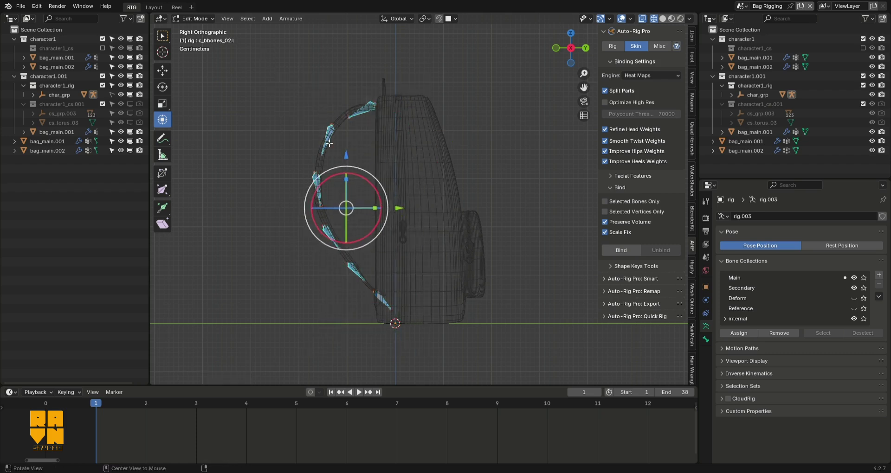
{"action": "key", "text": "alt+p"}
{"action": "left_click", "coordinate": [326, 139]}
Test the straps in Pose Mode by moving the middle and lower controllers of one strap away from the bag, and clear all transforms.
{"action": "key", "text": "ctrl+Tab"}
{"action": "key", "text": "shift+z"}
{"action": "left_click_drag", "start_coordinate": [305, 177], "coordinate": [274, 178]}
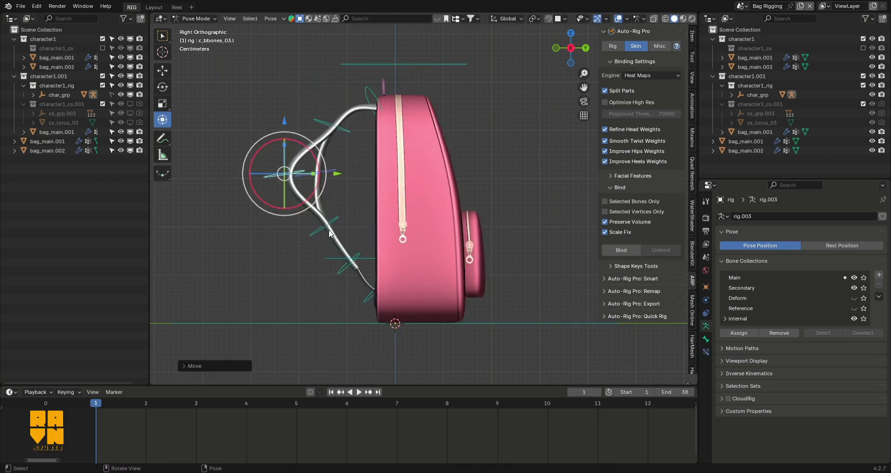
{"action": "left_click_drag", "start_coordinate": [315, 231], "coordinate": [283, 266]}
{"action": "left_click_drag", "start_coordinate": [346, 278], "coordinate": [329, 315]}
{"action": "middle_click_drag", "start_coordinate": [329, 302], "coordinate": [398, 279]}
{"action": "key", "text": "a"}
{"action": "key", "text": "q"}
{"action": "mouse_move", "coordinate": [380, 254]}
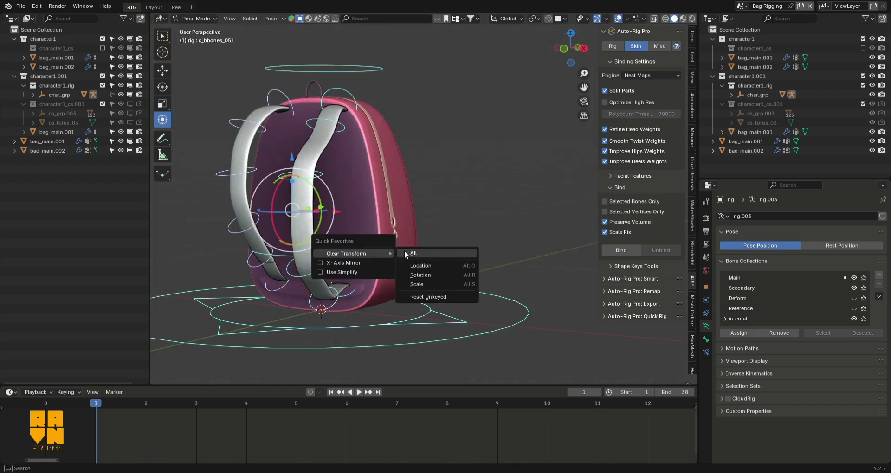
{"action": "left_click", "coordinate": [408, 253]}
Switch the bag mesh to Weight Paint mode and make head.x the active vertex group.
{"action": "left_click", "coordinate": [706, 201]}
{"action": "left_click", "coordinate": [735, 274]}
{"action": "left_click_drag", "start_coordinate": [337, 240], "coordinate": [318, 253]}
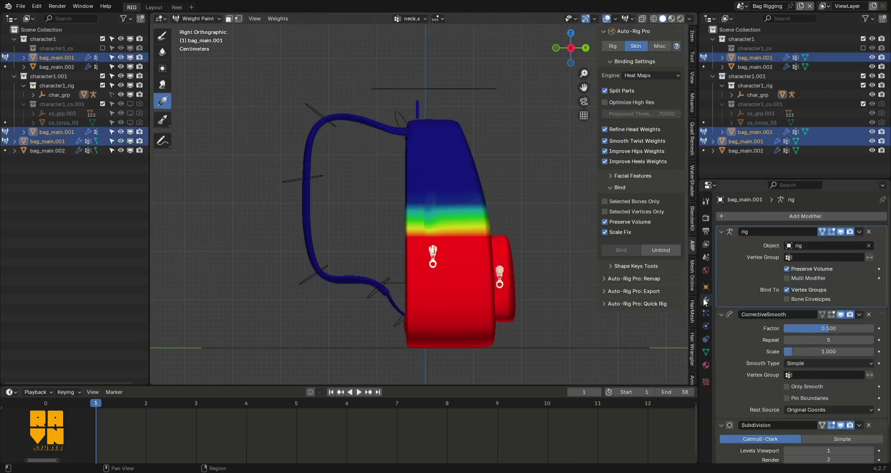
{"action": "left_click", "coordinate": [742, 265]}
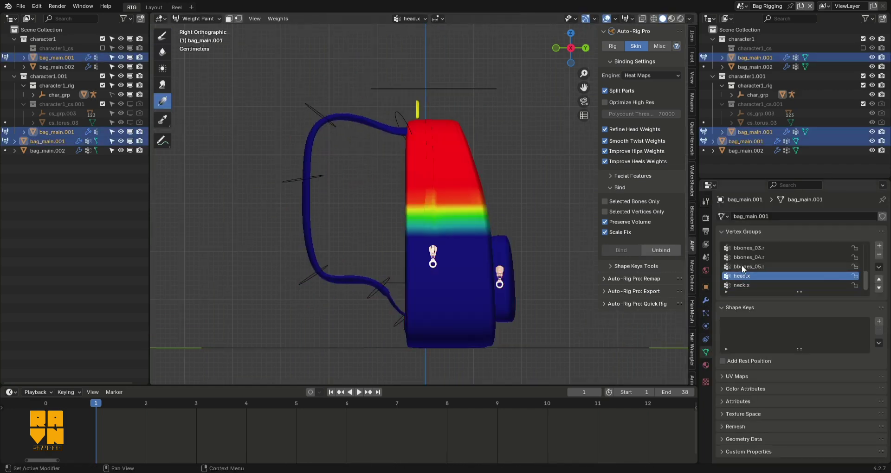
{"action": "left_click", "coordinate": [742, 276]}
Brush head.x weight across the bag's side with the Draw tool.
{"action": "scroll", "coordinate": [282, 136], "scroll_direction": "up", "scroll_amount": 5}
{"action": "left_click", "coordinate": [162, 35]}
{"action": "mouse_move", "coordinate": [343, 178]}
{"action": "left_mouse_down"}
{"action": "mouse_move", "coordinate": [315, 193]}
{"action": "mouse_move", "coordinate": [396, 179]}
{"action": "mouse_move", "coordinate": [390, 194]}
{"action": "left_mouse_up"}
Brush more head.x weight along the uneven transition band on the bag's back panel behind the straps.
{"action": "scroll", "coordinate": [416, 215], "scroll_direction": "down", "scroll_amount": 5}
{"action": "scroll", "coordinate": [416, 215], "scroll_direction": "up", "scroll_amount": 4}
{"action": "key", "text": "ctrl+KP_1"}
{"action": "scroll", "coordinate": [537, 198], "scroll_direction": "down", "scroll_amount": 5}
{"action": "middle_click_drag", "start_coordinate": [537, 199], "coordinate": [432, 193]}
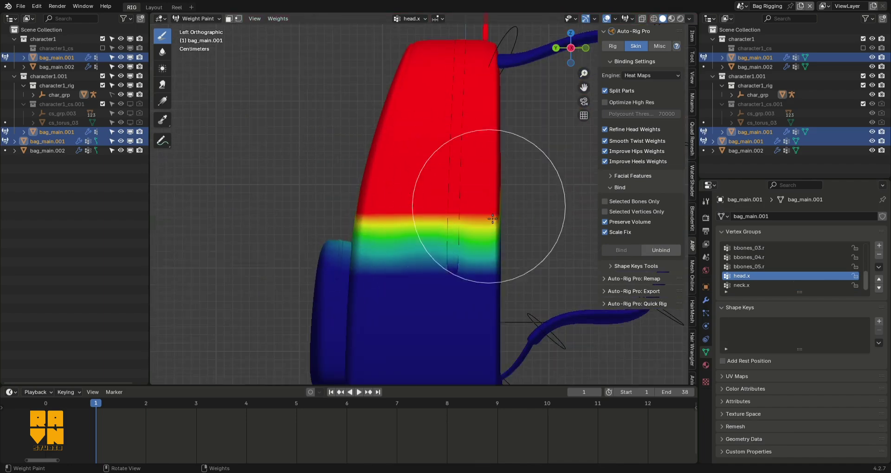
{"action": "key", "text": "grave"}
{"action": "left_click", "coordinate": [359, 119]}
{"action": "mouse_move", "coordinate": [360, 120]}
{"action": "middle_mouse_down"}
{"action": "mouse_move", "coordinate": [388, 189]}
{"action": "mouse_move", "coordinate": [431, 181]}
{"action": "middle_mouse_up"}
{"action": "scroll", "coordinate": [388, 189], "scroll_direction": "up", "scroll_amount": 3}
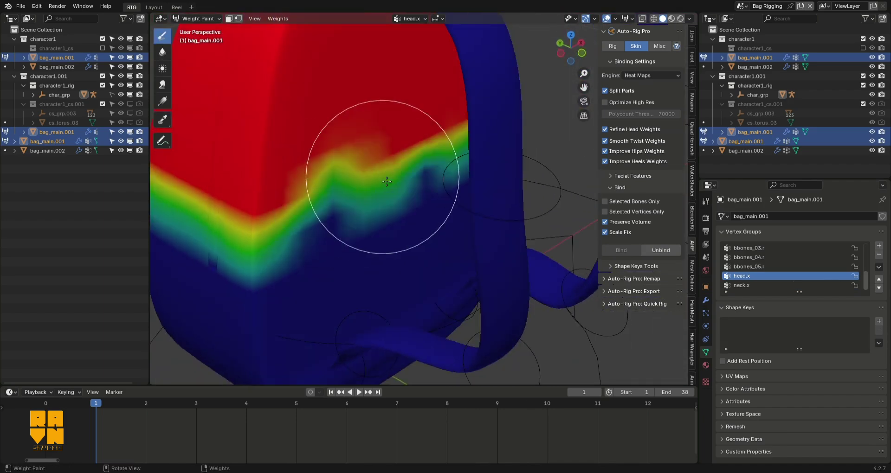
{"action": "left_click_drag", "start_coordinate": [382, 176], "coordinate": [446, 159]}
{"action": "middle_click_drag", "start_coordinate": [447, 159], "coordinate": [507, 195]}
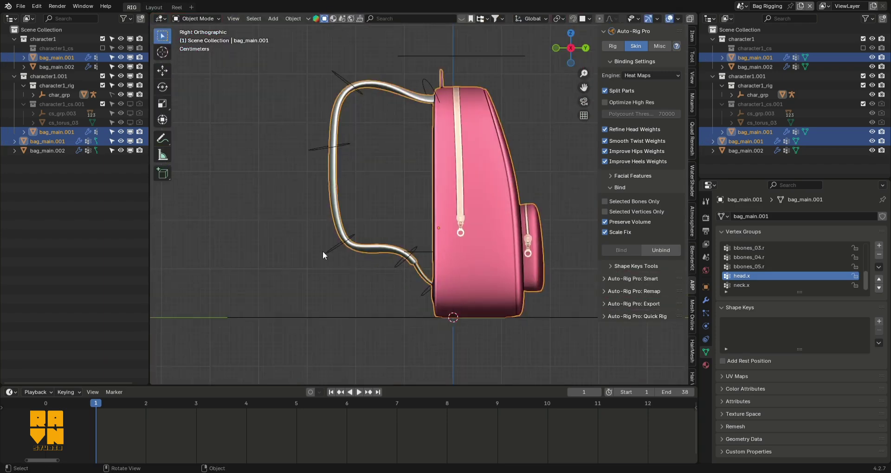
Test the rig in Pose Mode by moving a lower strap controller away from the bag and shifting the bag's lower controller.
{"action": "left_click_drag", "start_coordinate": [323, 252], "coordinate": [405, 252]}
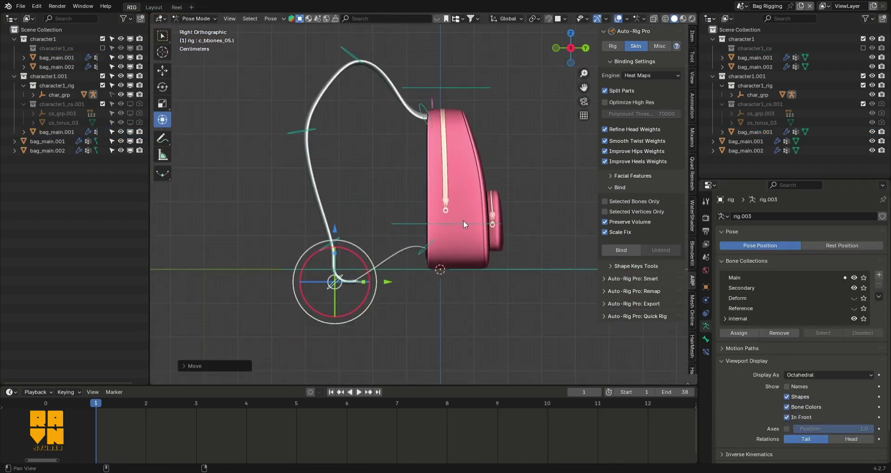
{"action": "left_click", "coordinate": [464, 225]}
{"action": "key", "text": "g"}
{"action": "key", "text": "x"}
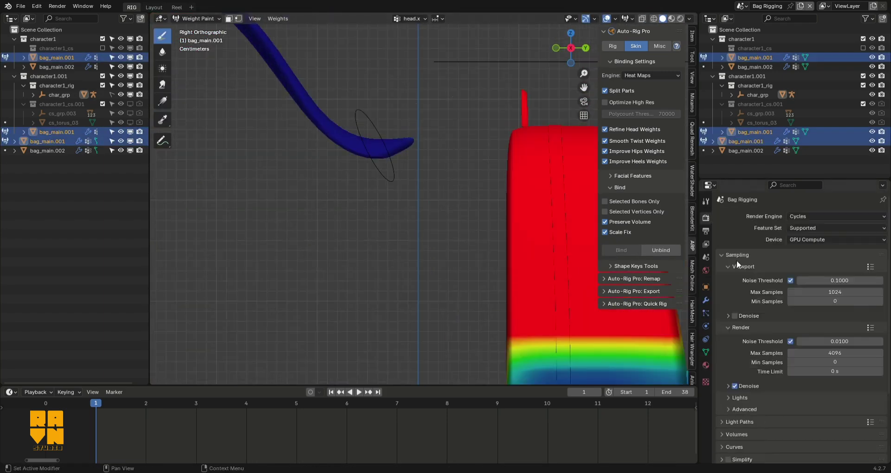
Turn on X mirroring and Topology Mirror in the weight paint symmetry settings.
{"action": "left_click", "coordinate": [738, 418]}
{"action": "scroll", "coordinate": [761, 408], "scroll_direction": "down", "scroll_amount": 3}
{"action": "left_click", "coordinate": [803, 387]}
{"action": "left_click", "coordinate": [791, 430]}
Brush head.x weight onto the strap's upper end where it meets the bag.
{"action": "key", "text": "KP_7"}
{"action": "middle_click_drag", "start_coordinate": [414, 207], "coordinate": [399, 186]}
{"action": "left_click_drag", "start_coordinate": [399, 185], "coordinate": [389, 211]}
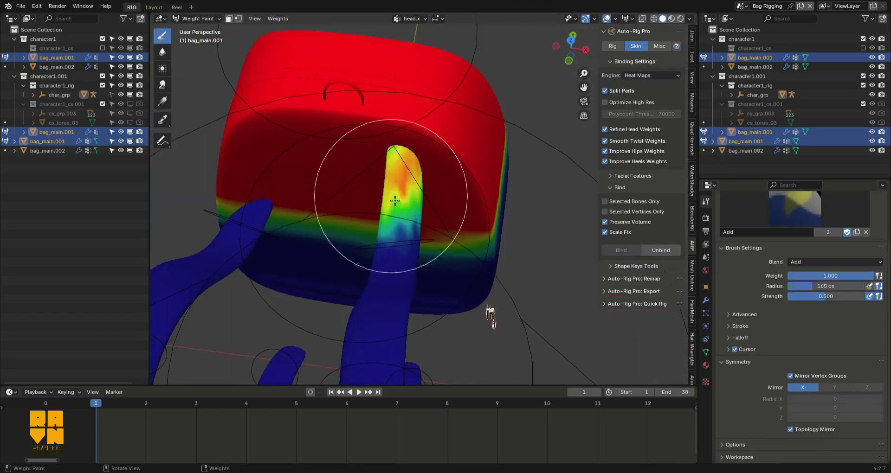
Turn on the wireframe overlay in the viewport.
{"action": "middle_click_drag", "start_coordinate": [390, 211], "coordinate": [383, 196]}
{"action": "middle_click_drag", "start_coordinate": [509, 248], "coordinate": [518, 375]}
{"action": "middle_click_drag", "start_coordinate": [309, 193], "coordinate": [370, 283]}
{"action": "scroll", "coordinate": [370, 282], "scroll_direction": "up", "scroll_amount": 2}
{"action": "left_click", "coordinate": [616, 20]}
{"action": "left_click", "coordinate": [562, 177]}
Make neck.x the active vertex group and brush its weight onto the straps' lower ends where they meet the bag.
{"action": "mouse_move", "coordinate": [383, 245]}
{"action": "middle_mouse_down"}
{"action": "mouse_move", "coordinate": [302, 258]}
{"action": "mouse_move", "coordinate": [353, 343]}
{"action": "middle_mouse_up"}
{"action": "scroll", "coordinate": [353, 344], "scroll_direction": "down", "scroll_amount": 4}
{"action": "left_click", "coordinate": [706, 353]}
{"action": "left_click", "coordinate": [742, 285]}
{"action": "middle_click_drag", "start_coordinate": [441, 200], "coordinate": [441, 220]}
{"action": "scroll", "coordinate": [441, 220], "scroll_direction": "up", "scroll_amount": 3}
{"action": "left_click_drag", "start_coordinate": [441, 220], "coordinate": [441, 103]}
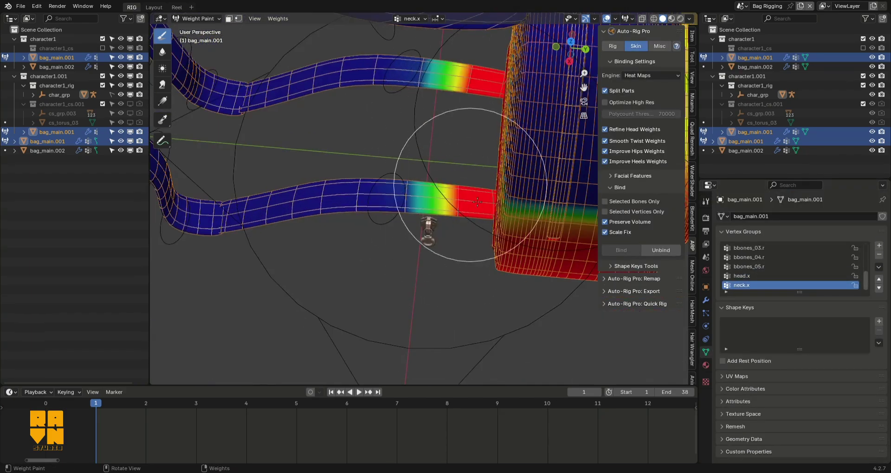
Test the painted weights in Pose Mode by moving a controller, undo the move, and select one strap's topmost controller.
{"action": "key", "text": "ctrl+Tab"}
{"action": "key", "text": "KP_3"}
{"action": "key", "text": "ctrl+Tab"}
{"action": "key", "text": "g"}
{"action": "left_click", "coordinate": [563, 248]}
{"action": "key", "text": "ctrl+z"}
{"action": "middle_click_drag", "start_coordinate": [464, 233], "coordinate": [418, 251]}
{"action": "left_click", "coordinate": [345, 191]}
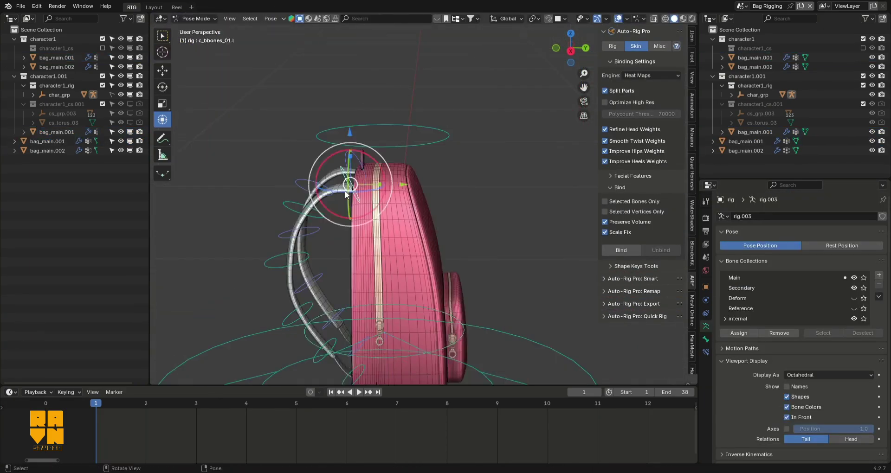
Enter Edit Mode on the bag mesh and select the face loops at the straps' upper ends, growing the selection.
{"action": "key", "text": "ctrl+Tab"}
{"action": "left_click", "coordinate": [391, 242]}
{"action": "key", "text": "Tab"}
{"action": "scroll", "coordinate": [373, 214], "scroll_direction": "up", "scroll_amount": 5}
{"action": "key", "text": "shift+z"}
{"action": "key", "text": "shift+z"}
{"action": "left_click", "coordinate": [400, 236], "text": "alt"}
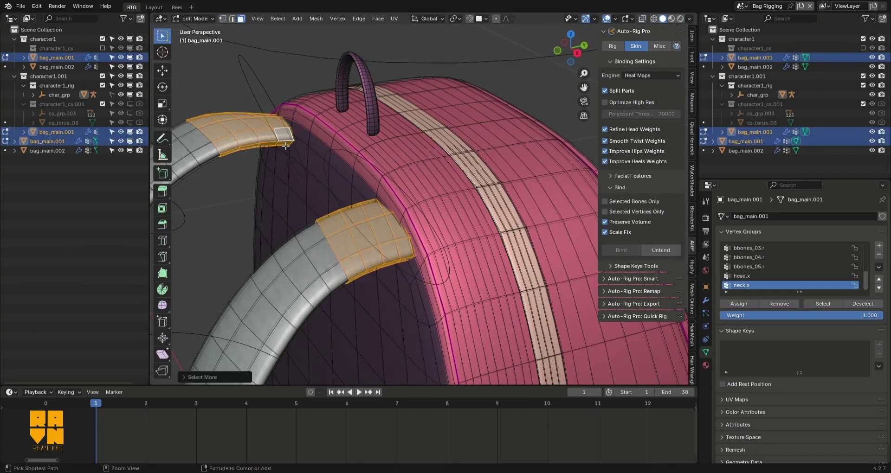
{"action": "scroll", "coordinate": [286, 147], "scroll_direction": "down", "scroll_amount": 5}
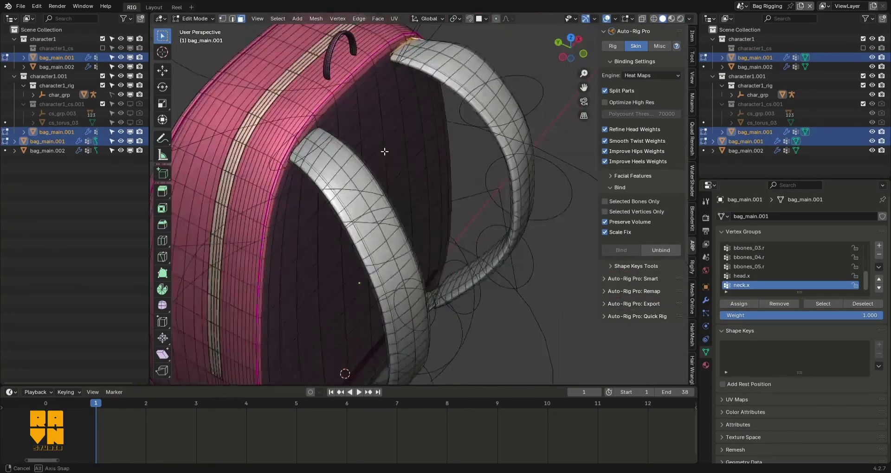